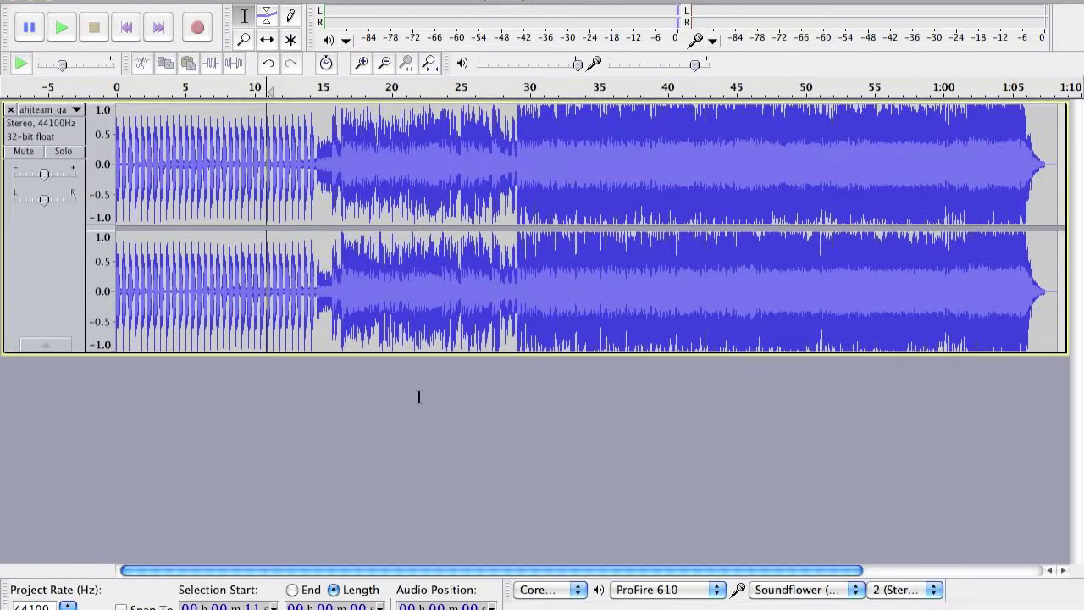
# Step: Play back a few seconds of the track from the loud section at about 29 seconds
pyautogui.click(494, 131)
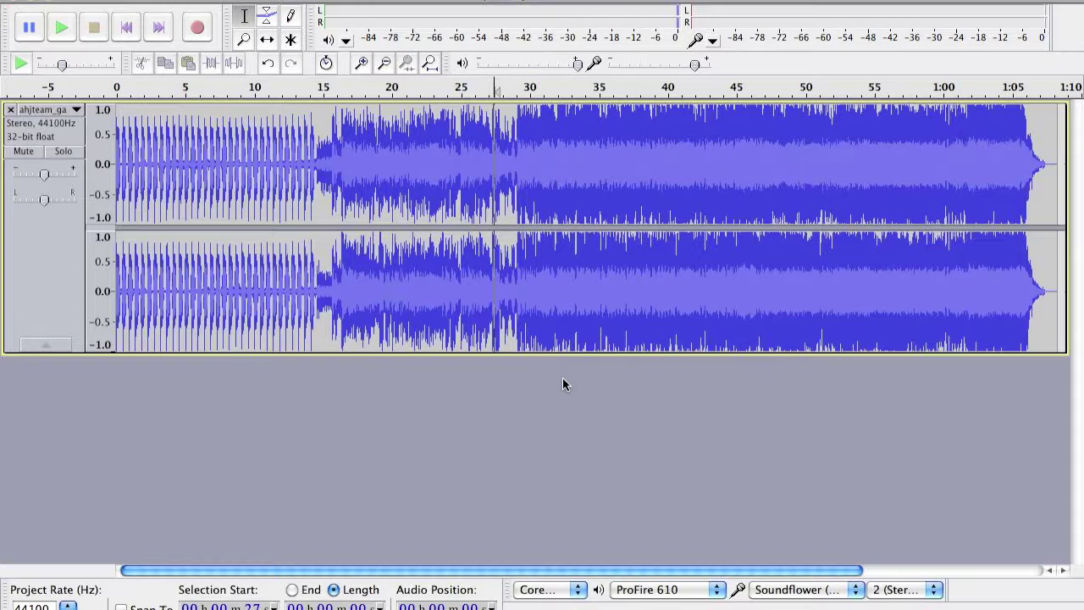
pyautogui.click(514, 135)
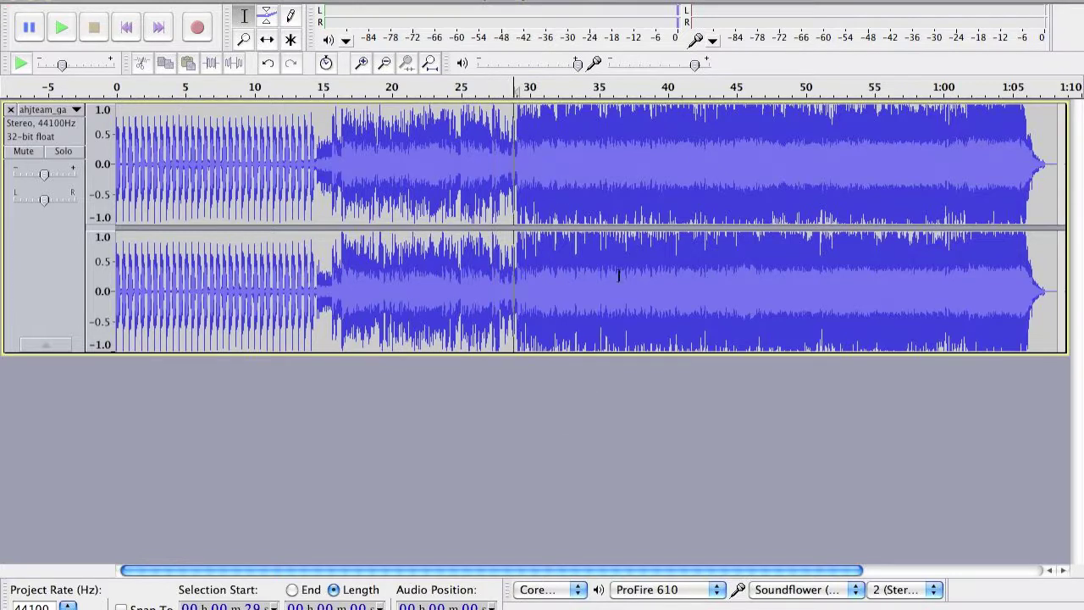
pyautogui.press('space')
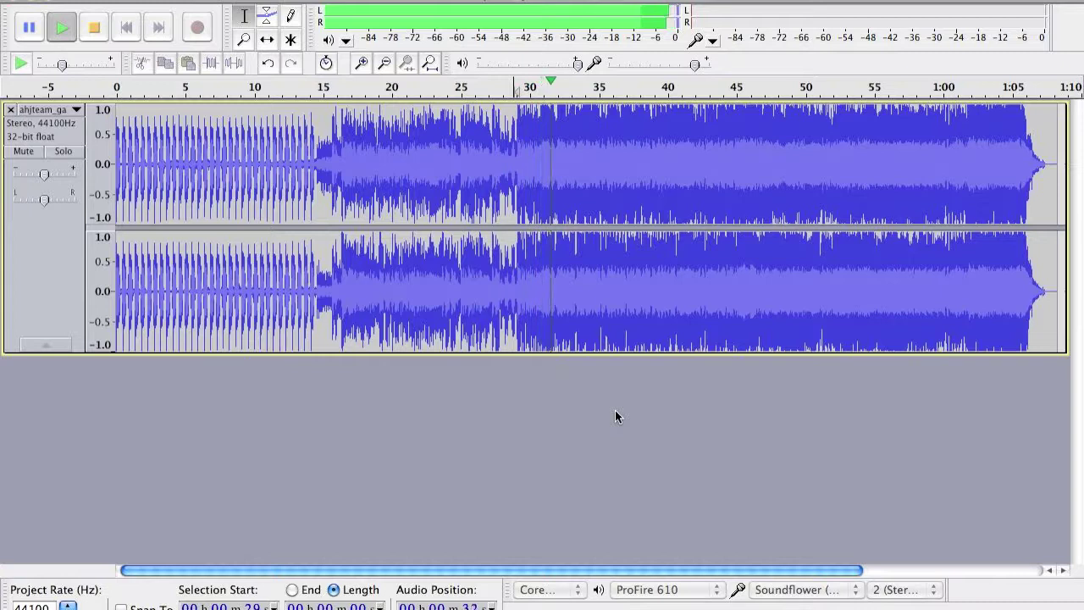
pyautogui.press('space')
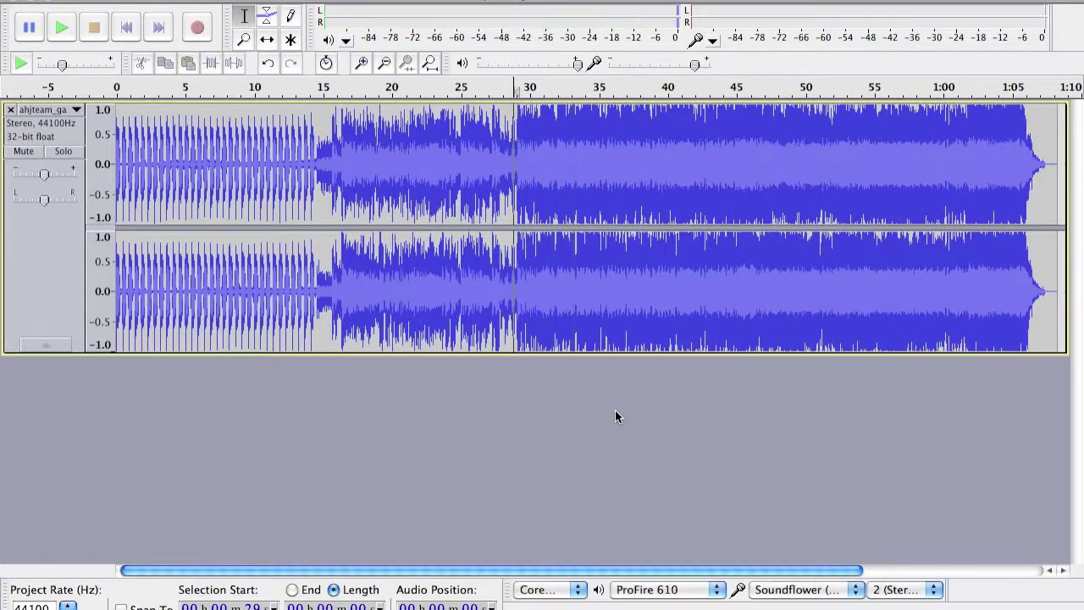
# Step: Amplify the whole stereo track to a new peak amplitude of -6 dB
pyautogui.doubleClick(601, 184)
pyautogui.click(433, 0)
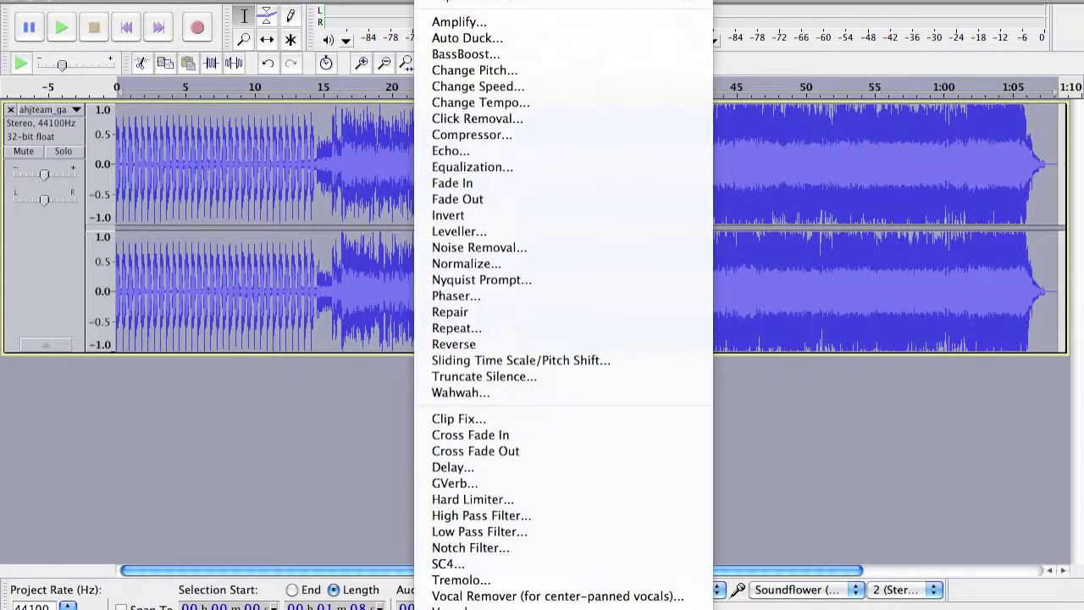
pyautogui.click(464, 25)
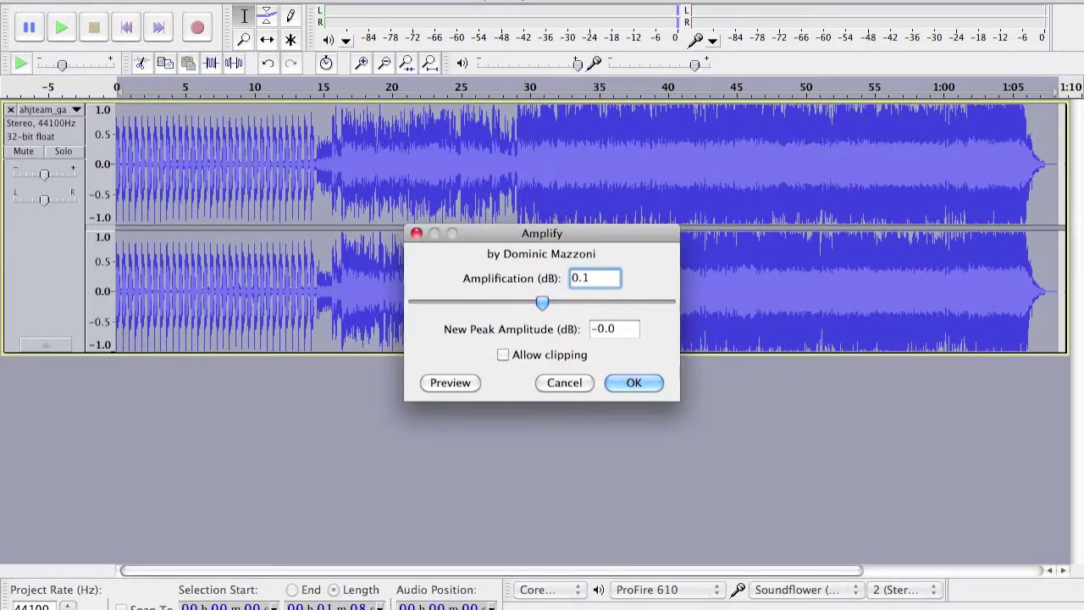
pyautogui.press('Tab')
pyautogui.write('-6')
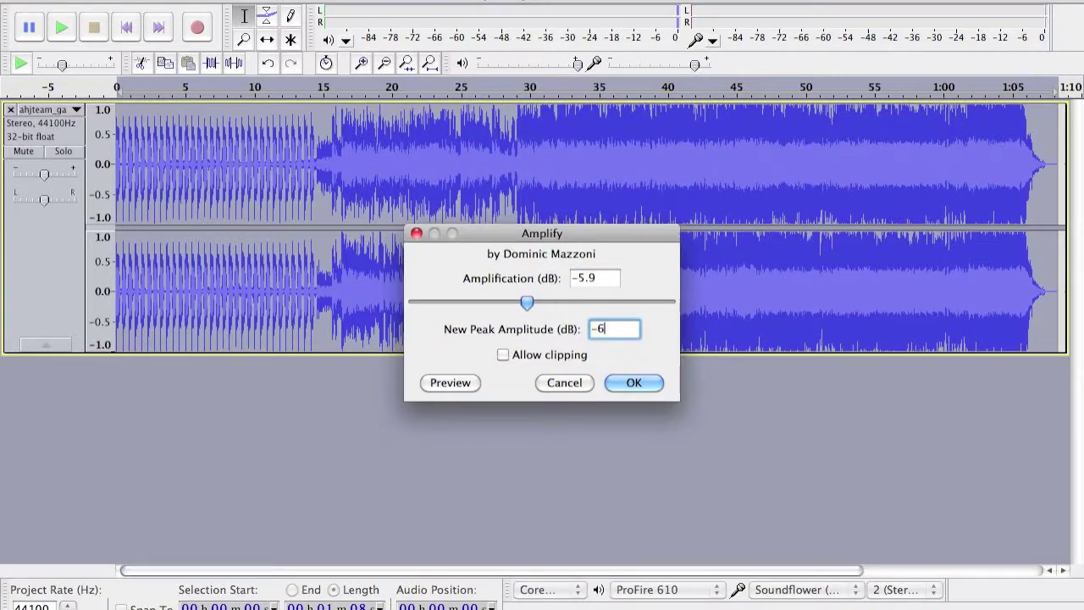
pyautogui.click(640, 382)
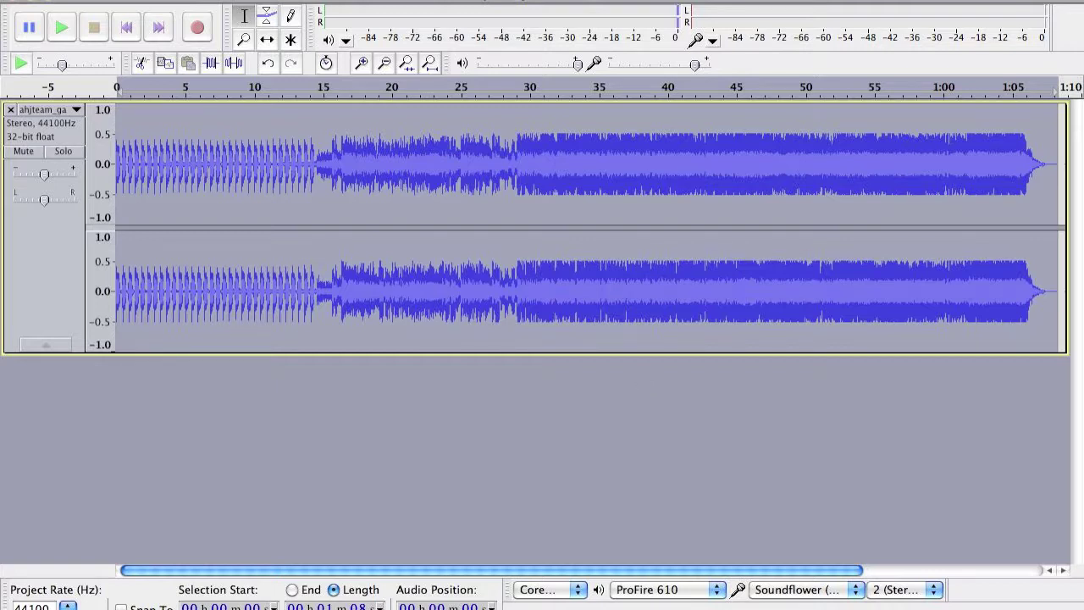
# Step: Check the lowered track's peak level with the Amplify effect without applying it
pyautogui.click(453, 0)
pyautogui.click(455, 21)
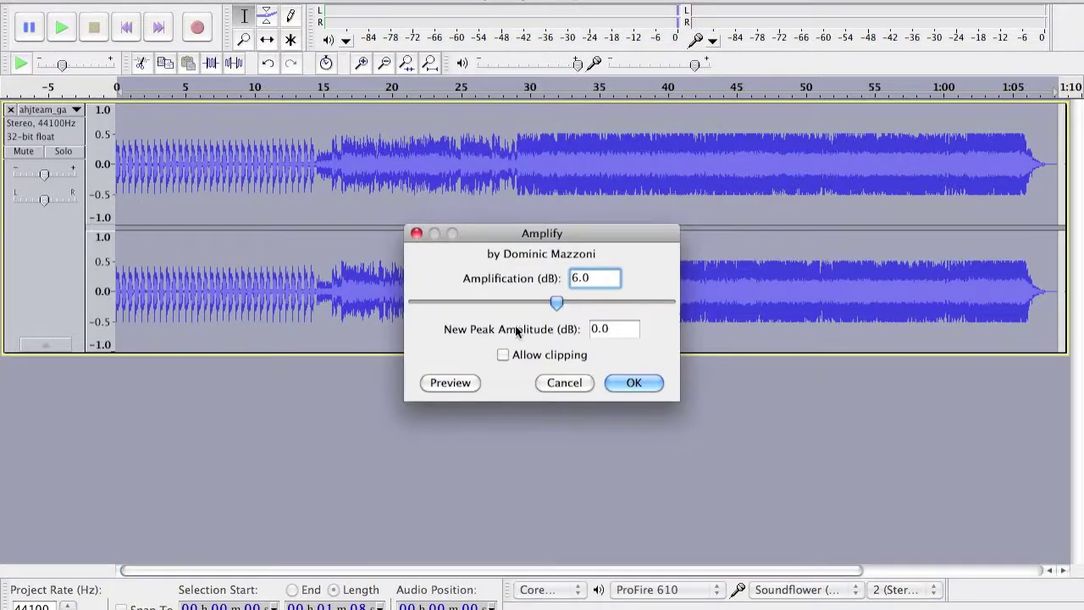
pyautogui.click(568, 387)
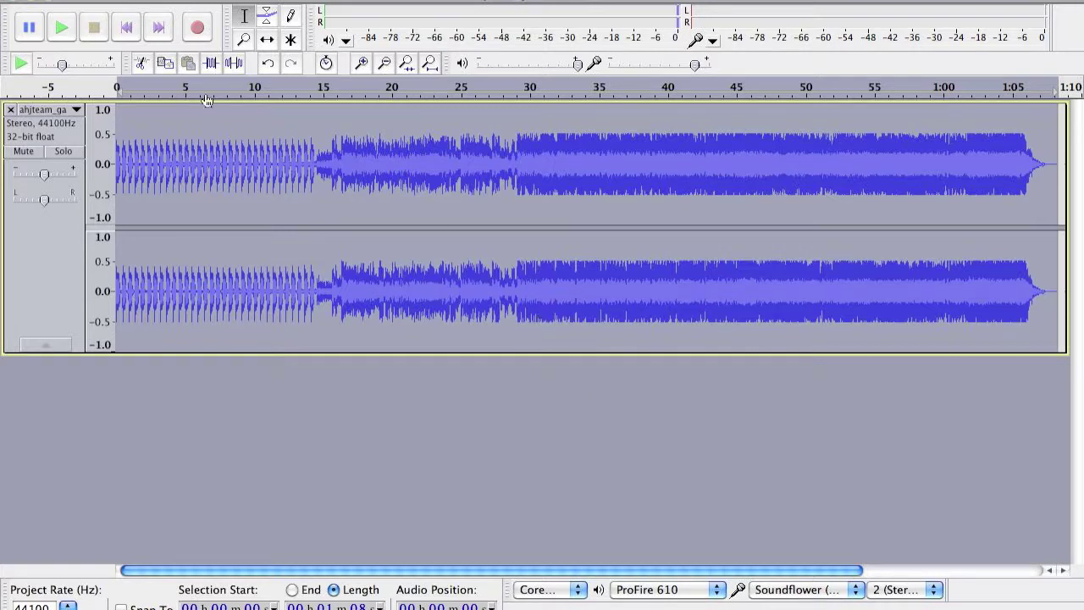
# Step: Export the track to the Desktop as an MP3 file named 320kbps at 320 kbps quality, leaving the metadata empty
pyautogui.click(123, 0)
pyautogui.click(216, 196)
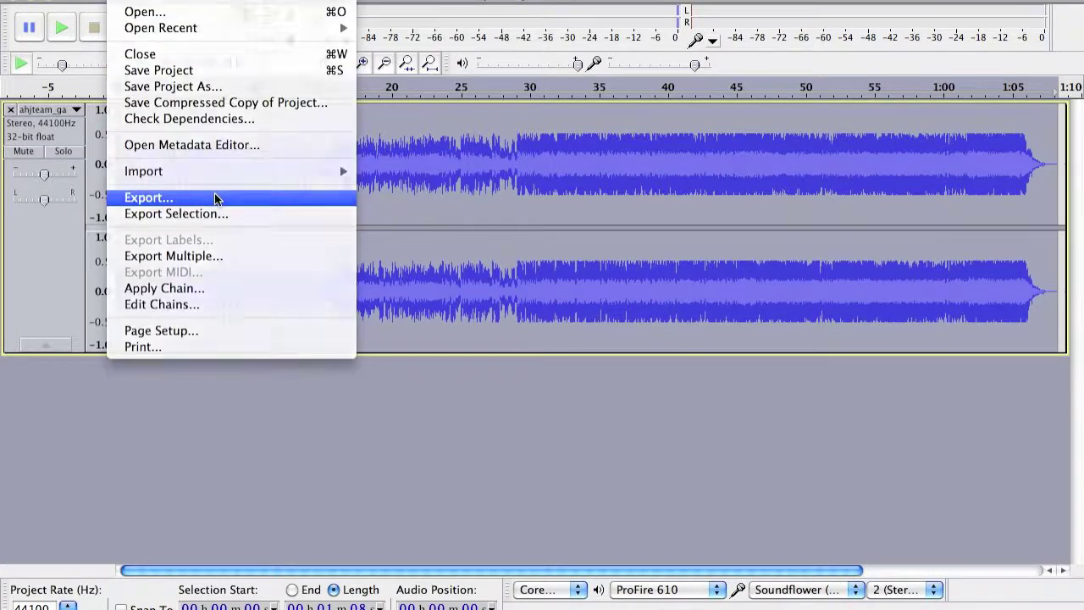
pyautogui.click(517, 265)
pyautogui.click(506, 293)
pyautogui.click(668, 266)
pyautogui.click(576, 151)
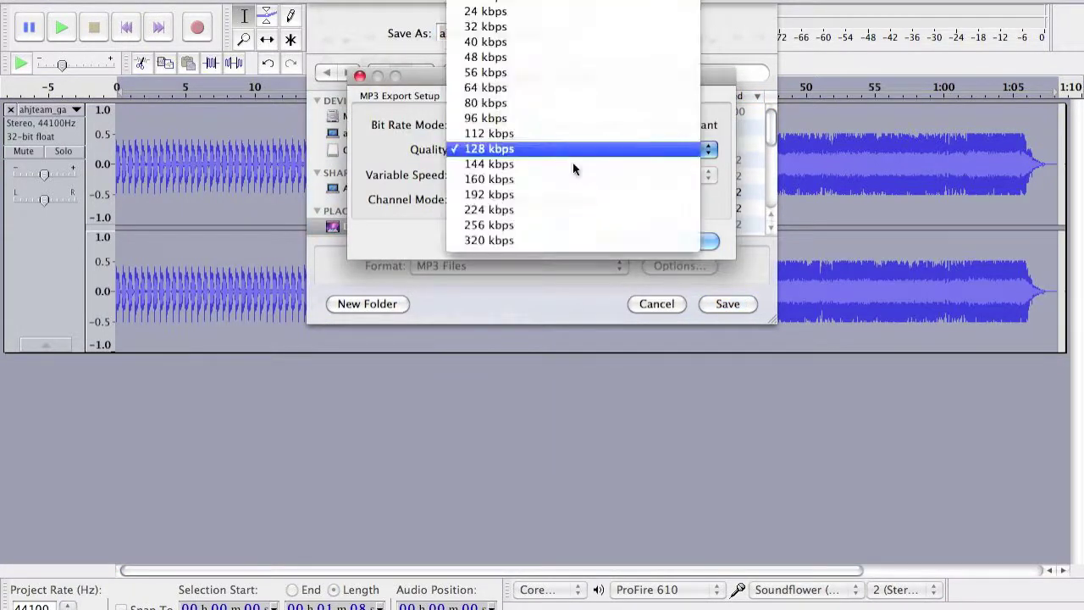
pyautogui.click(543, 237)
pyautogui.click(701, 244)
pyautogui.write('320kbps')
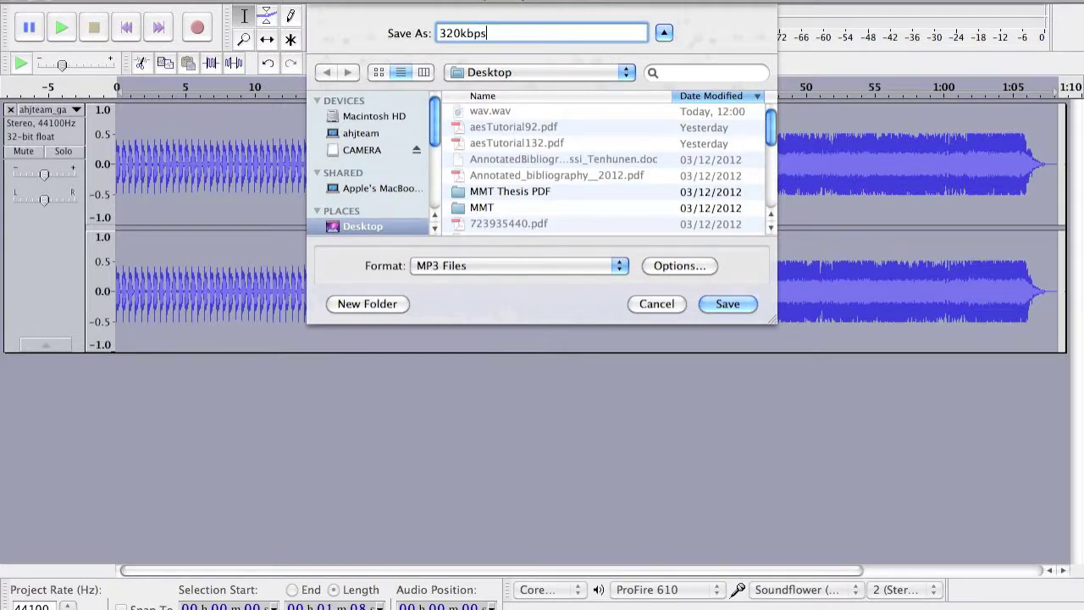
pyautogui.click(716, 304)
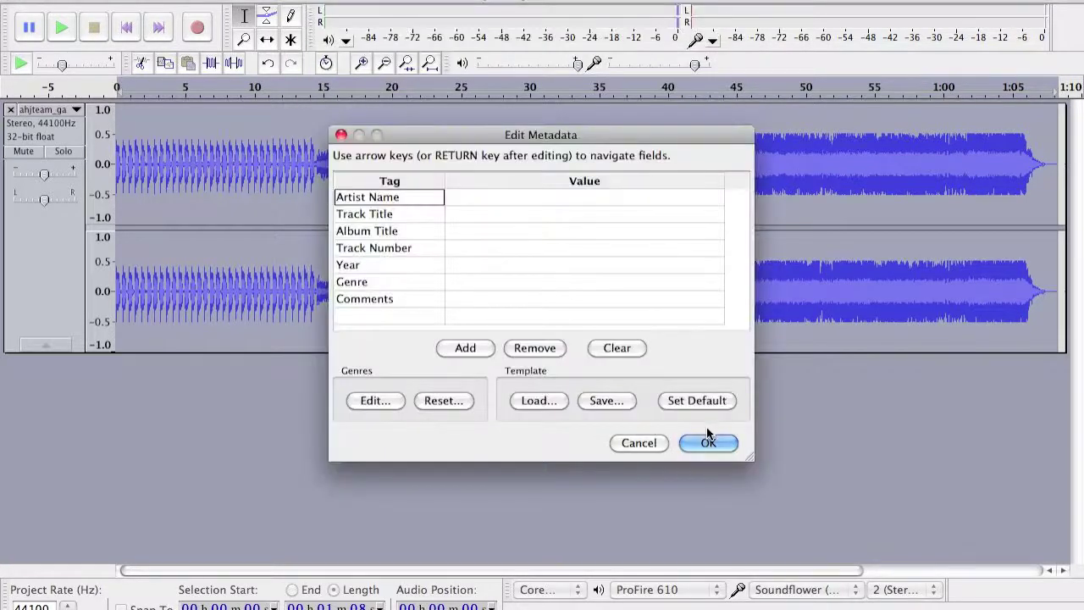
pyautogui.click(703, 444)
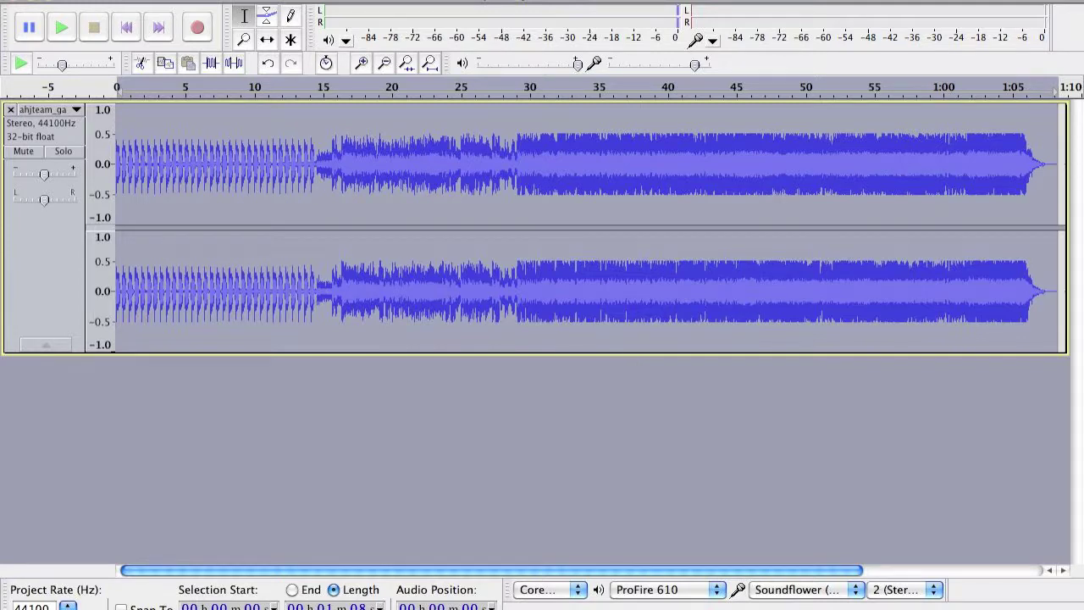
# Step: Remove the original track from the project and import 320kbps.mp3 from the Desktop
pyautogui.click(11, 109)
pyautogui.click(131, 0)
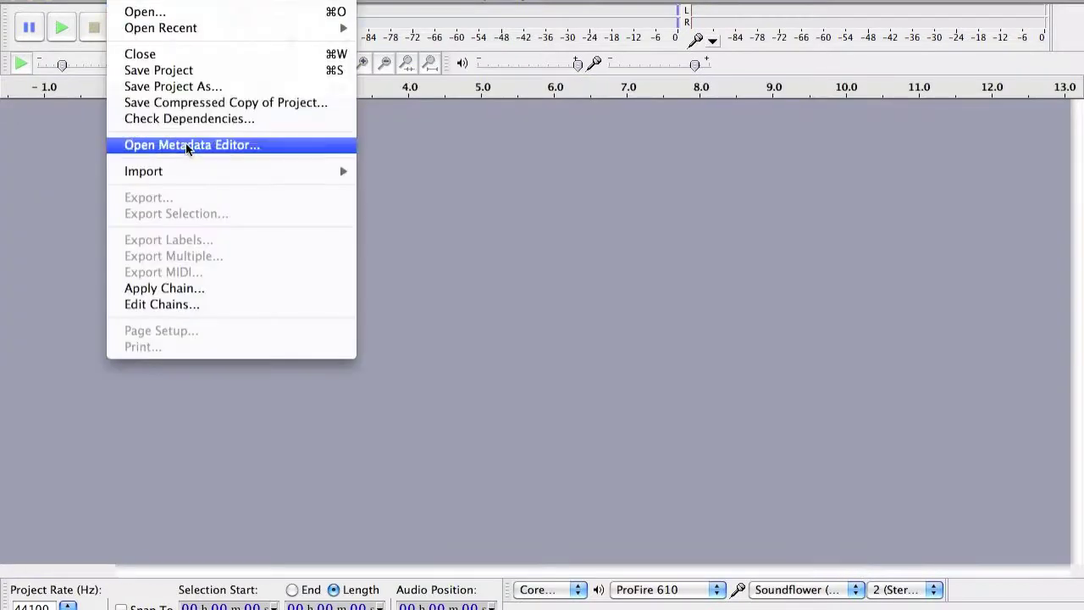
pyautogui.moveTo(279, 171)
pyautogui.click(380, 168)
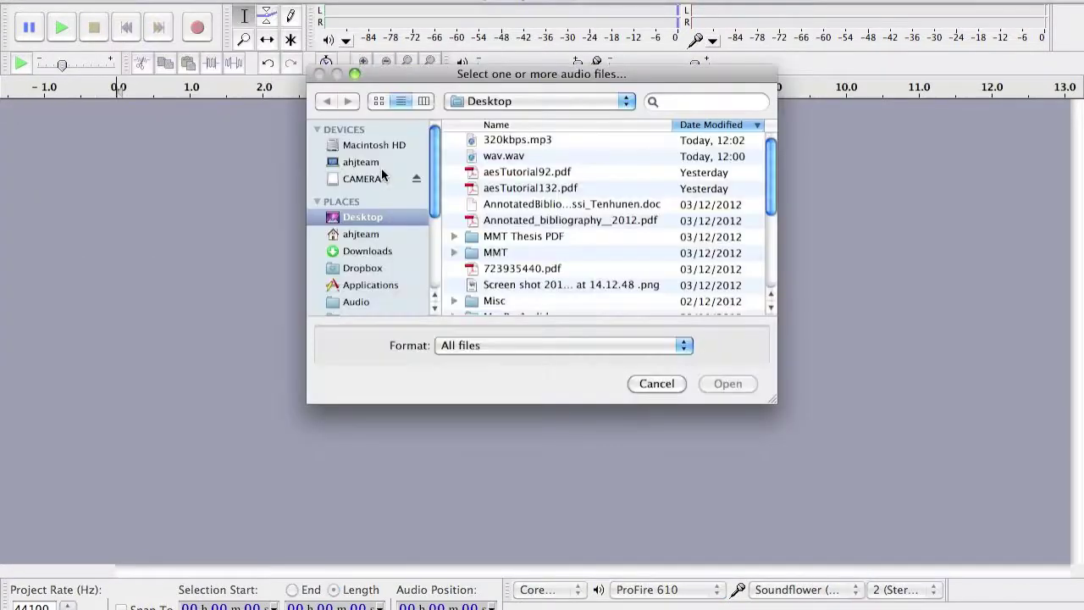
pyautogui.doubleClick(512, 141)
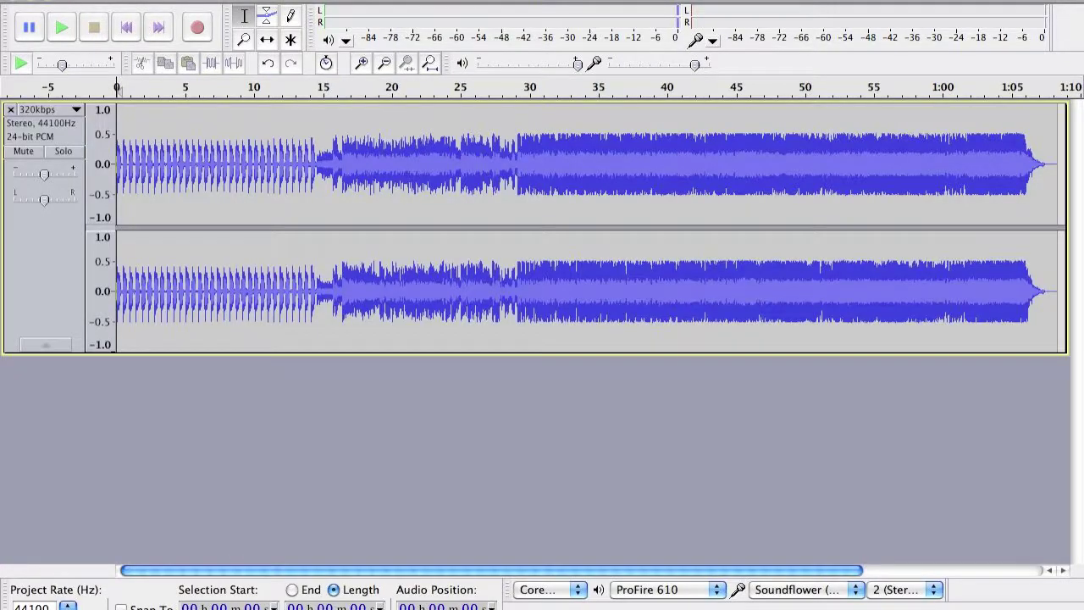
# Step: Check the peak level of the imported 320kbps track with the Amplify effect without applying it
pyautogui.click(487, 0)
pyautogui.moveTo(441, 0)
pyautogui.click(471, 23)
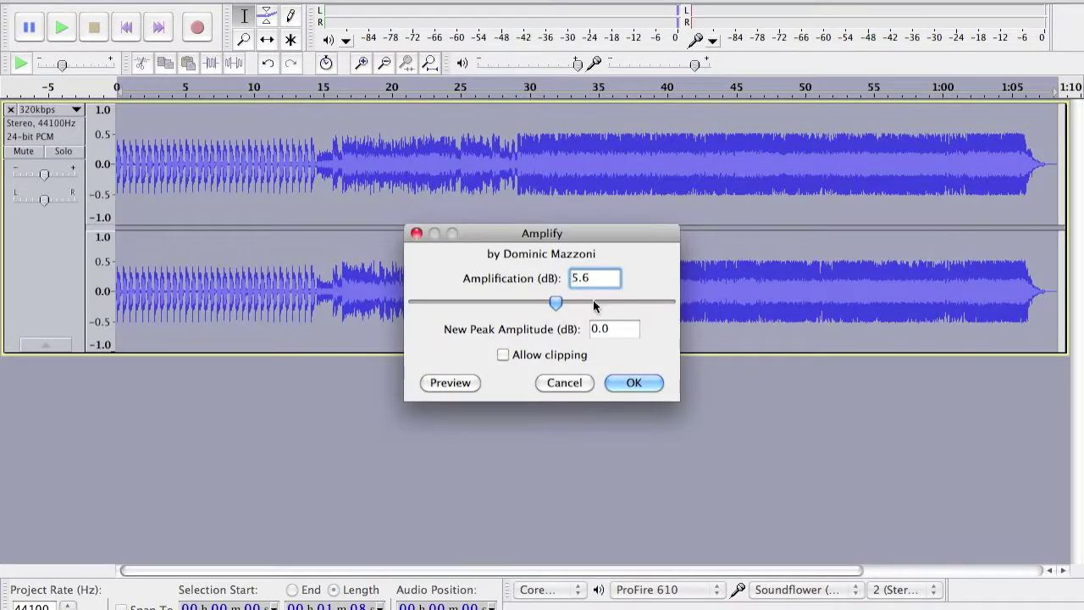
pyautogui.click(566, 385)
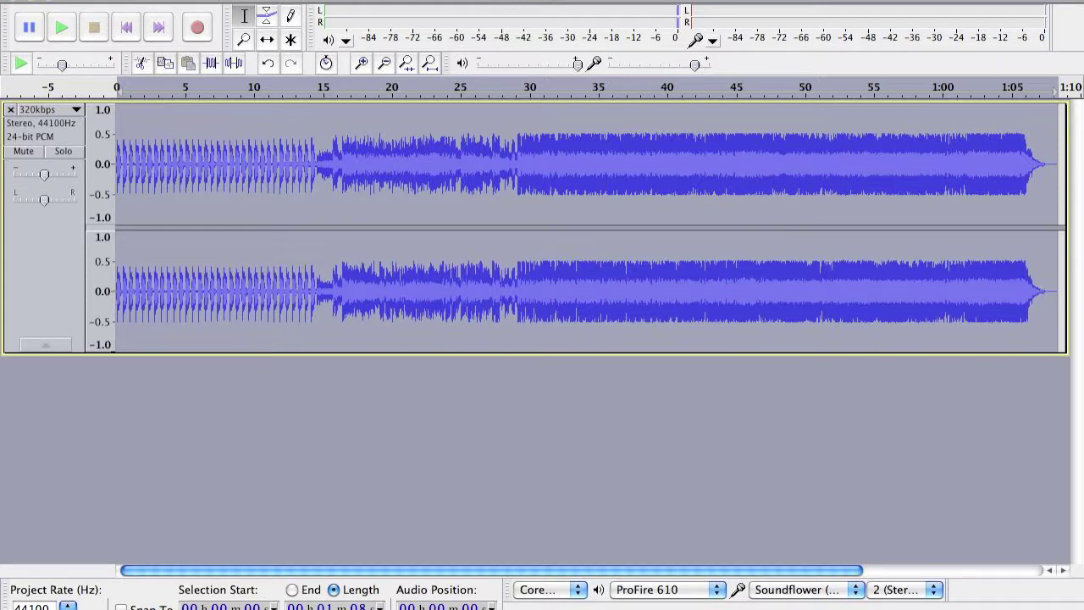
# Step: Export the 320kbps track to the Desktop as an MP3 file named 256kbps at 256 kbps quality, with empty metadata
pyautogui.click(123, 0)
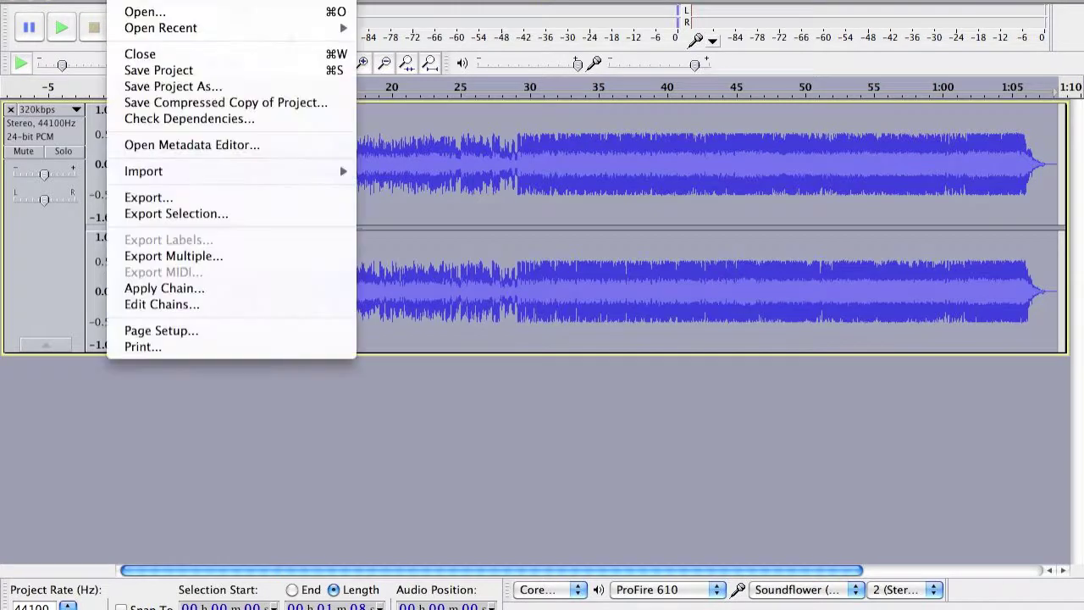
pyautogui.click(192, 199)
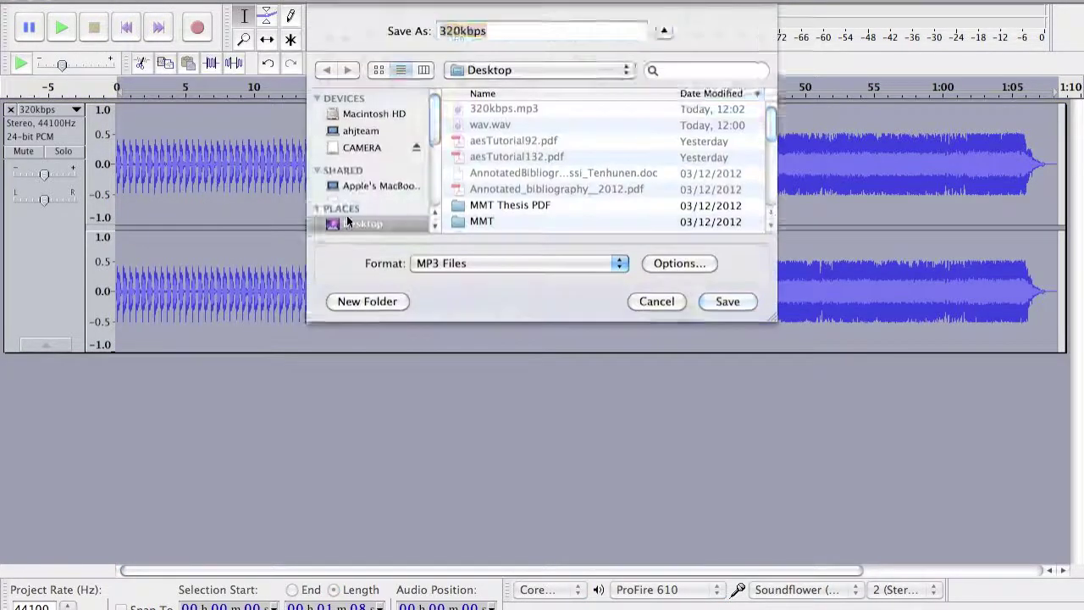
pyautogui.click(661, 265)
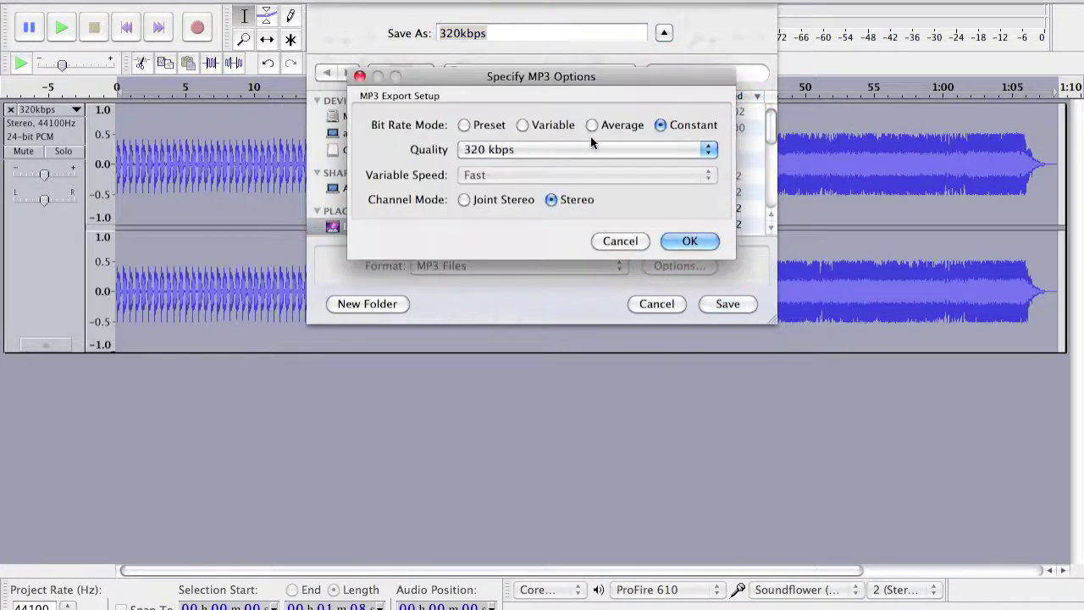
pyautogui.click(570, 150)
pyautogui.click(546, 136)
pyautogui.click(692, 239)
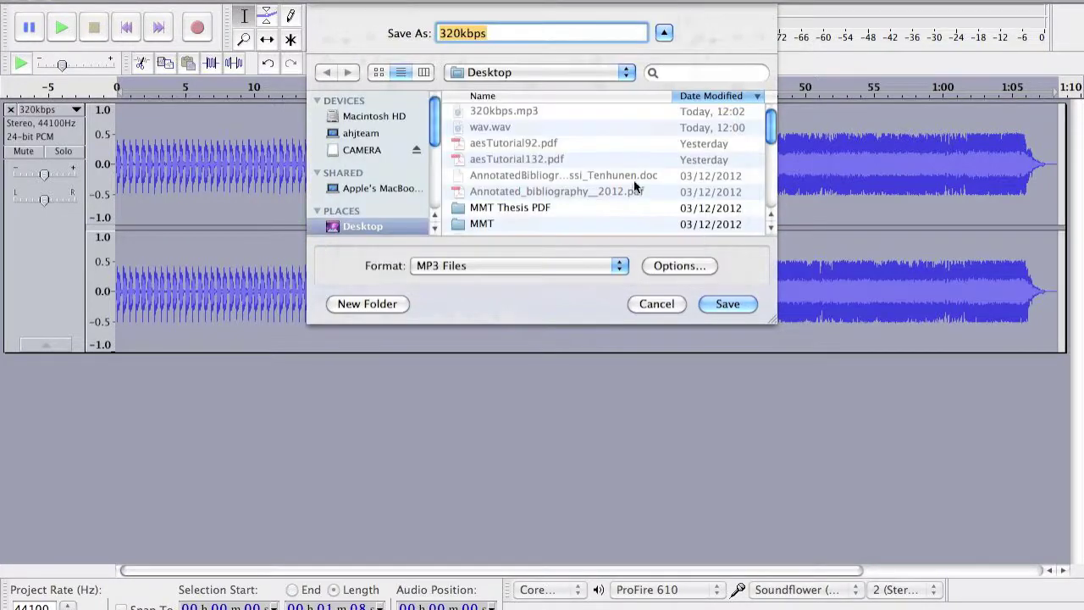
pyautogui.click(463, 34)
pyautogui.moveTo(459, 34); pyautogui.dragTo(334, 24)
pyautogui.write('256')
pyautogui.click(734, 302)
pyautogui.click(720, 442)
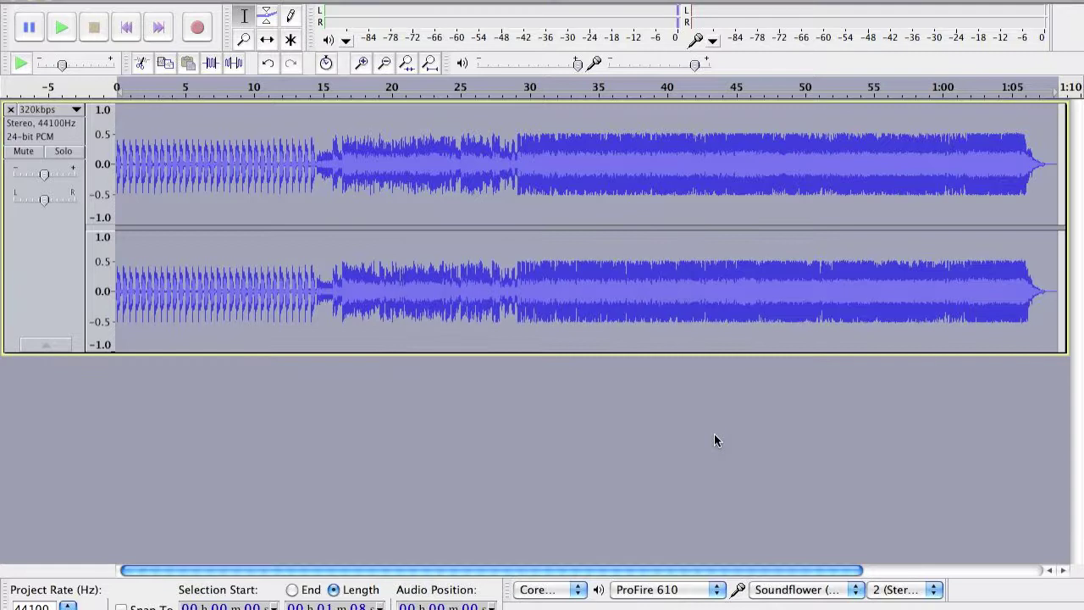
# Step: Remove the 320kbps track from the project and import 256kbps.mp3 from the Desktop
pyautogui.click(10, 109)
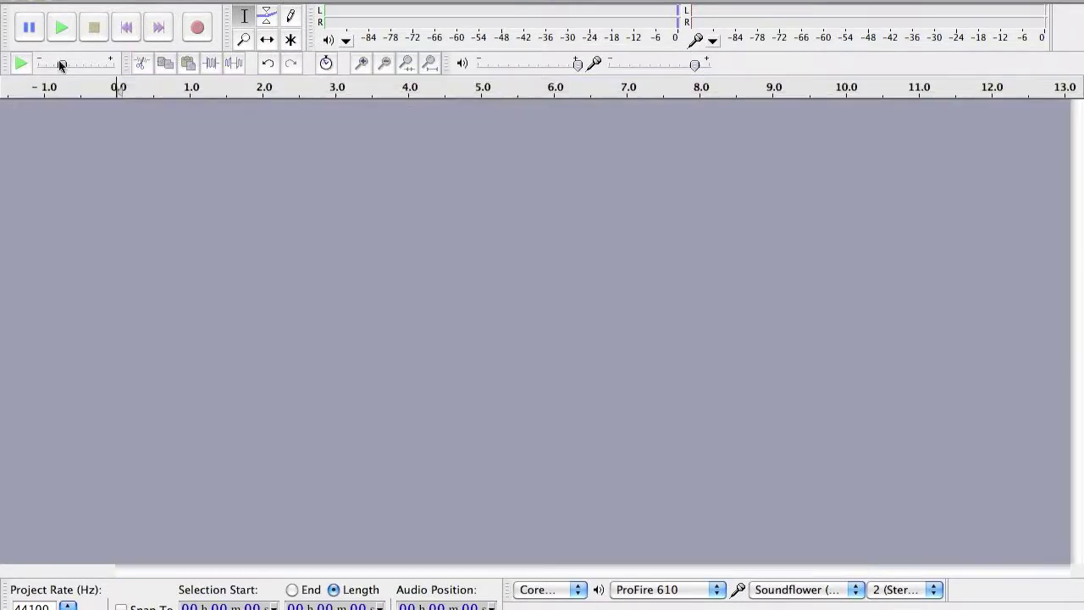
pyautogui.moveTo(290, 170)
pyautogui.click(390, 168)
pyautogui.doubleClick(506, 141)
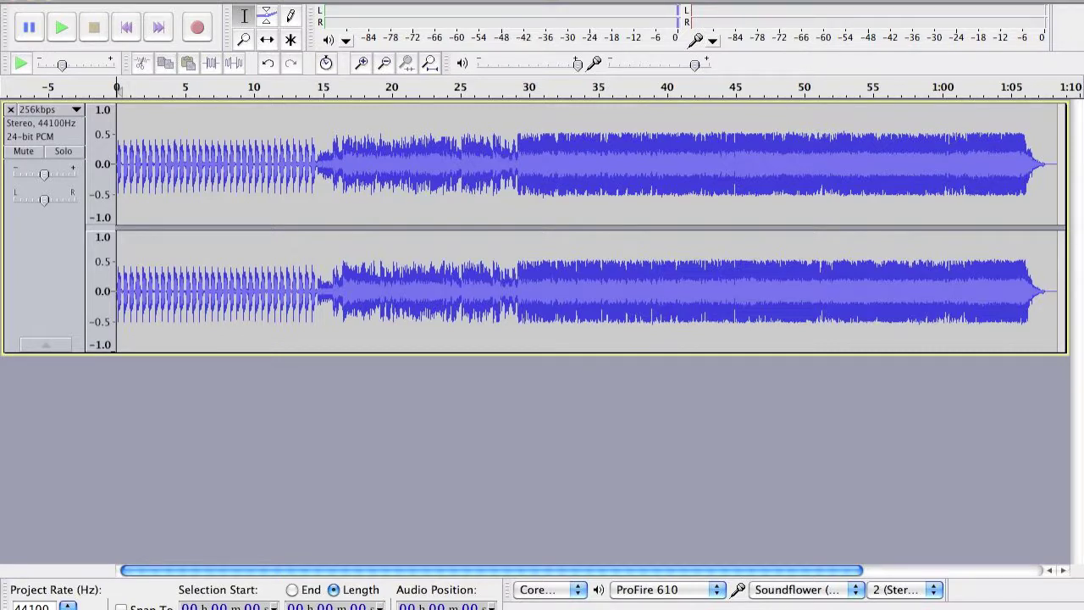
# Step: Export the 256kbps track to the Desktop as an MP3 file named 128kbps at 128 kbps quality, with empty metadata
pyautogui.click(127, 0)
pyautogui.click(209, 200)
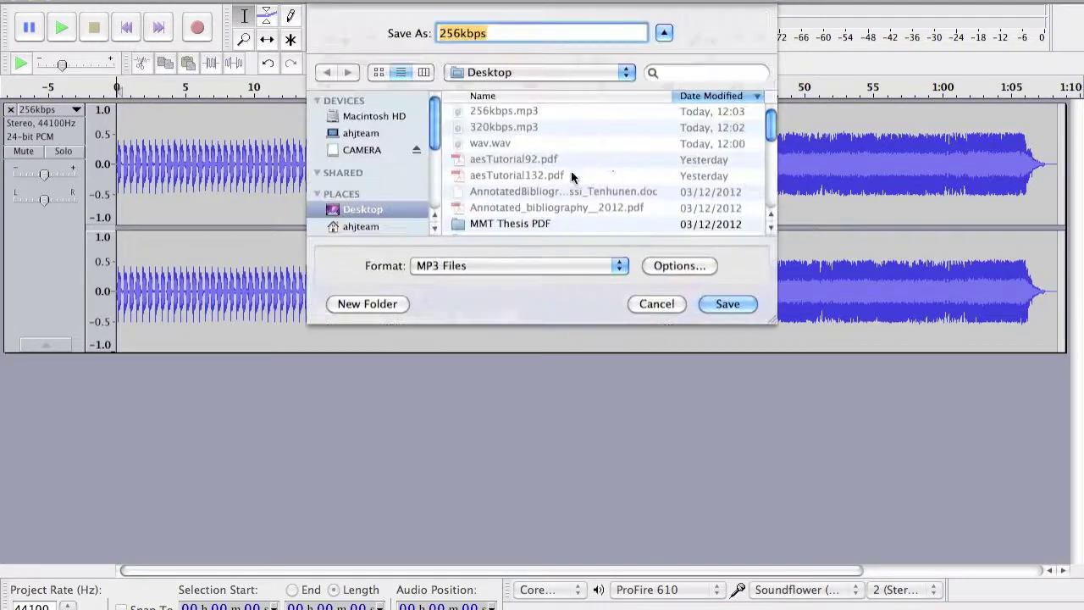
pyautogui.click(678, 265)
pyautogui.click(527, 150)
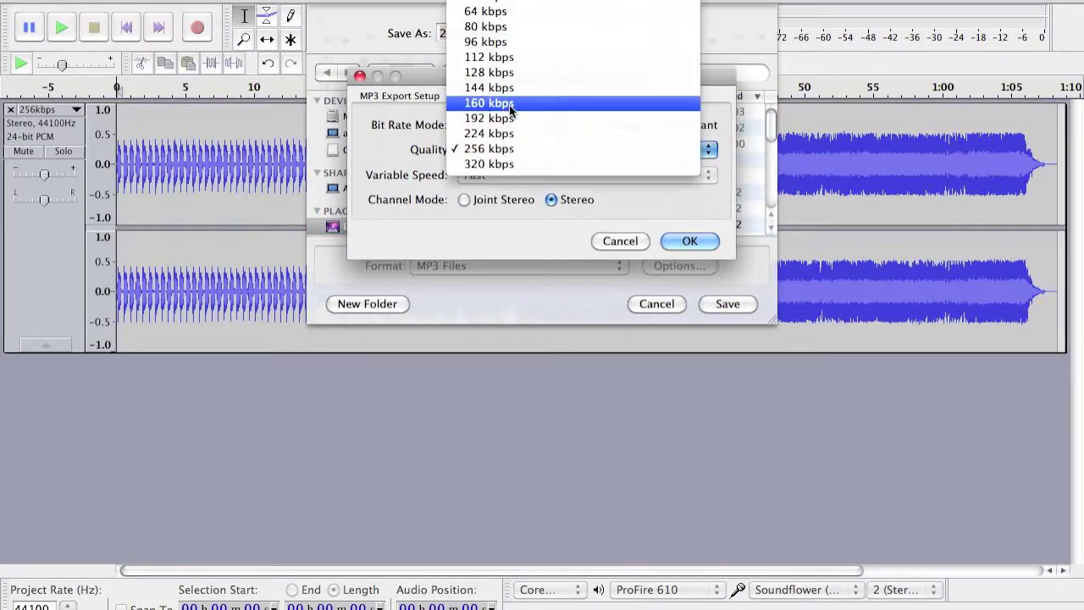
pyautogui.click(508, 72)
pyautogui.click(696, 242)
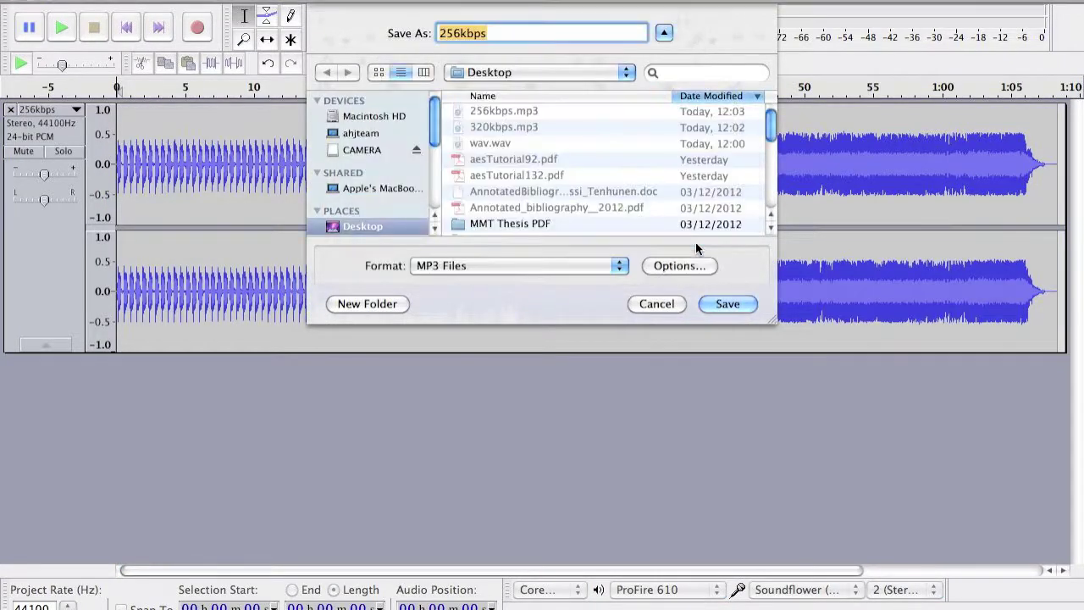
pyautogui.click(462, 34)
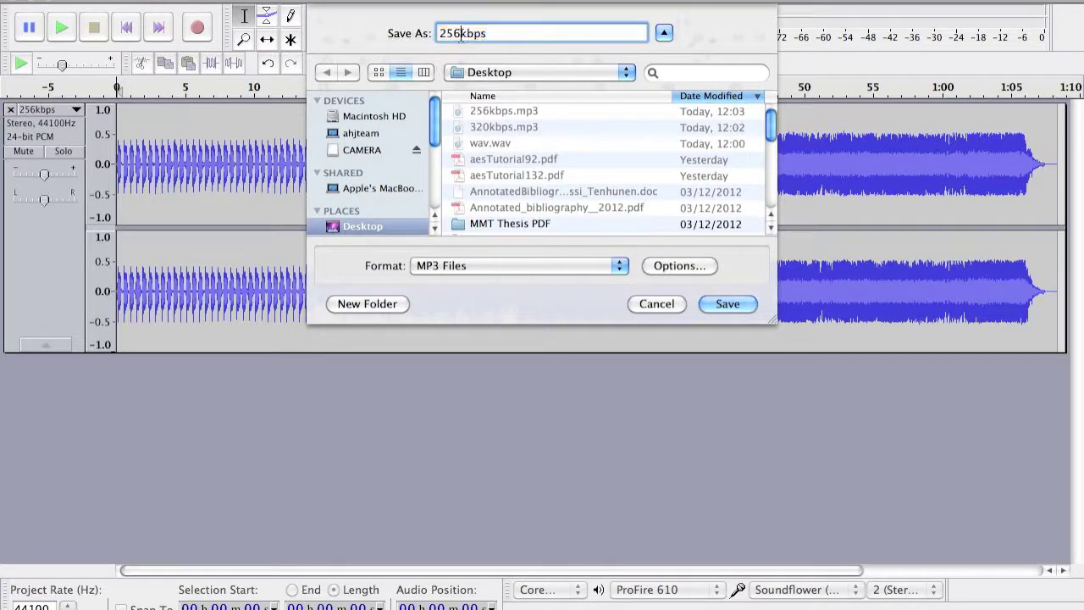
pyautogui.moveTo(462, 34); pyautogui.dragTo(426, 33)
pyautogui.write('128')
pyautogui.click(730, 304)
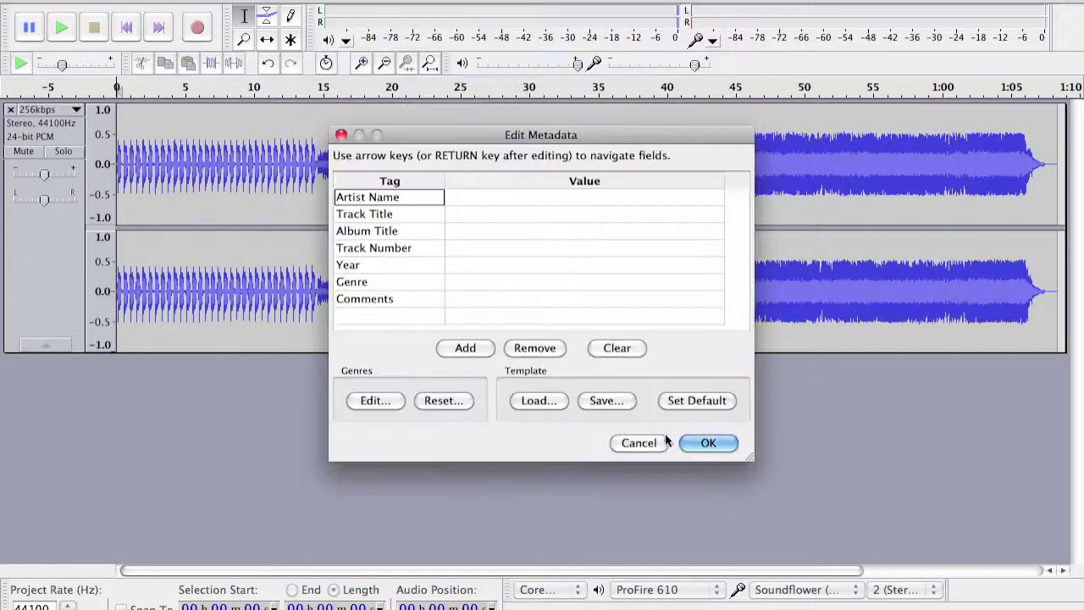
pyautogui.click(710, 443)
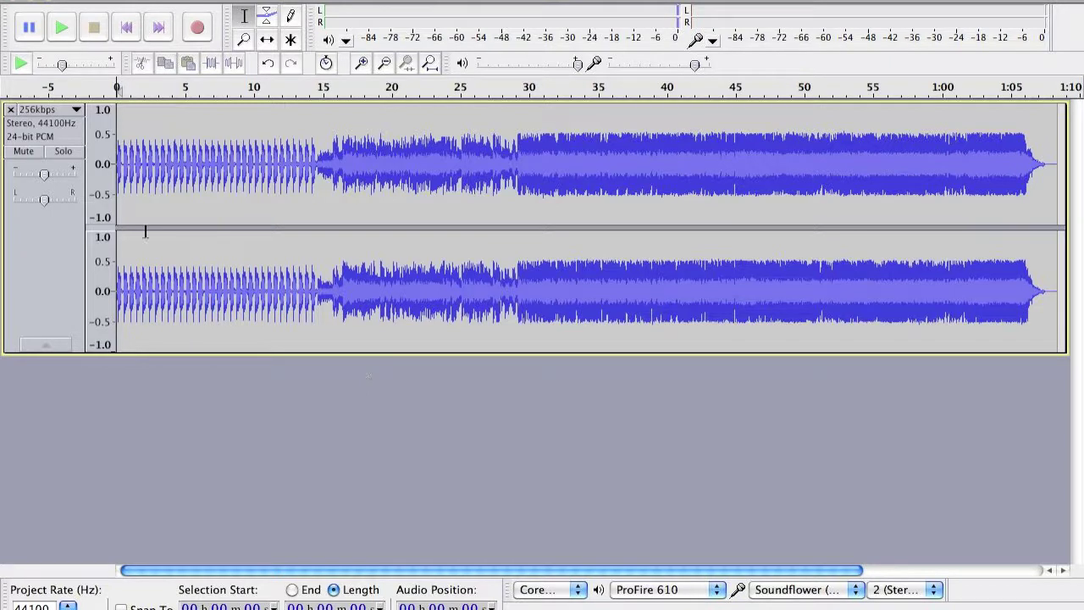
# Step: Remove the 256kbps track from the project and import 128kbps.mp3 from the Desktop
pyautogui.click(11, 110)
pyautogui.click(123, 0)
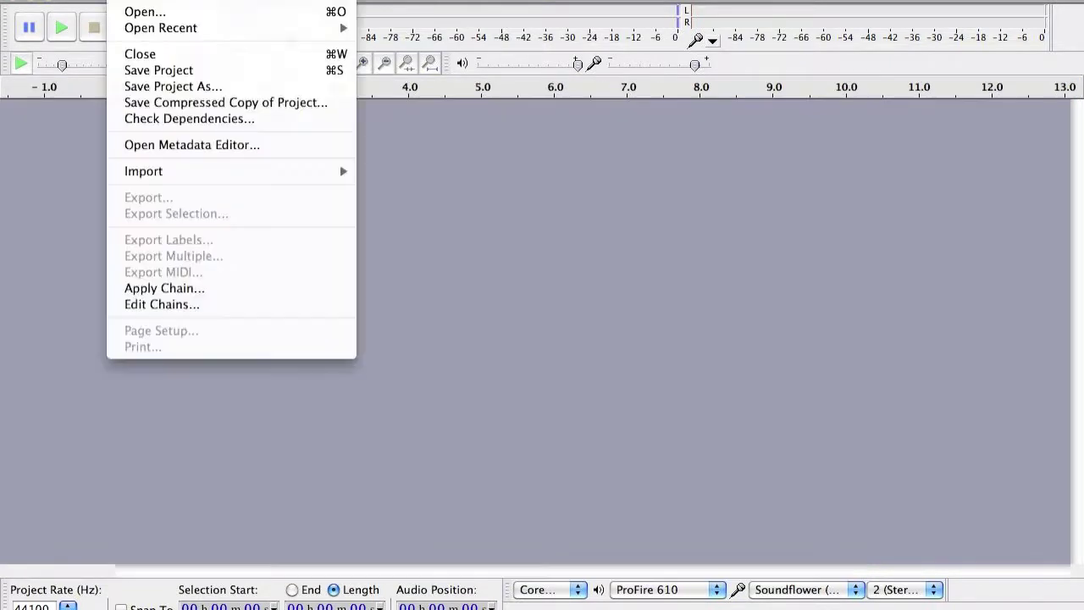
pyautogui.moveTo(216, 171)
pyautogui.click(399, 169)
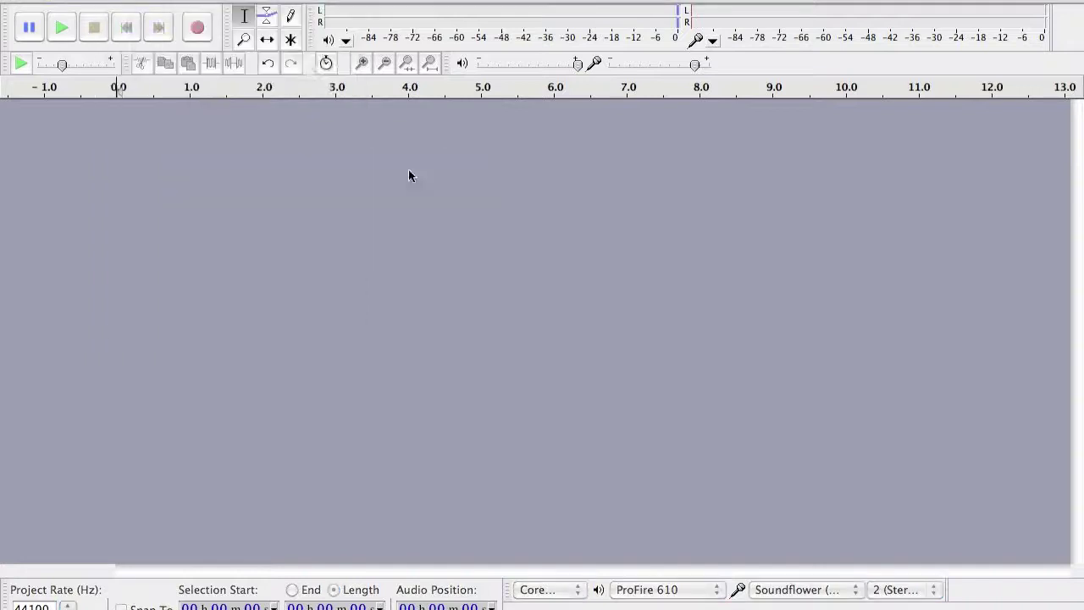
pyautogui.doubleClick(518, 140)
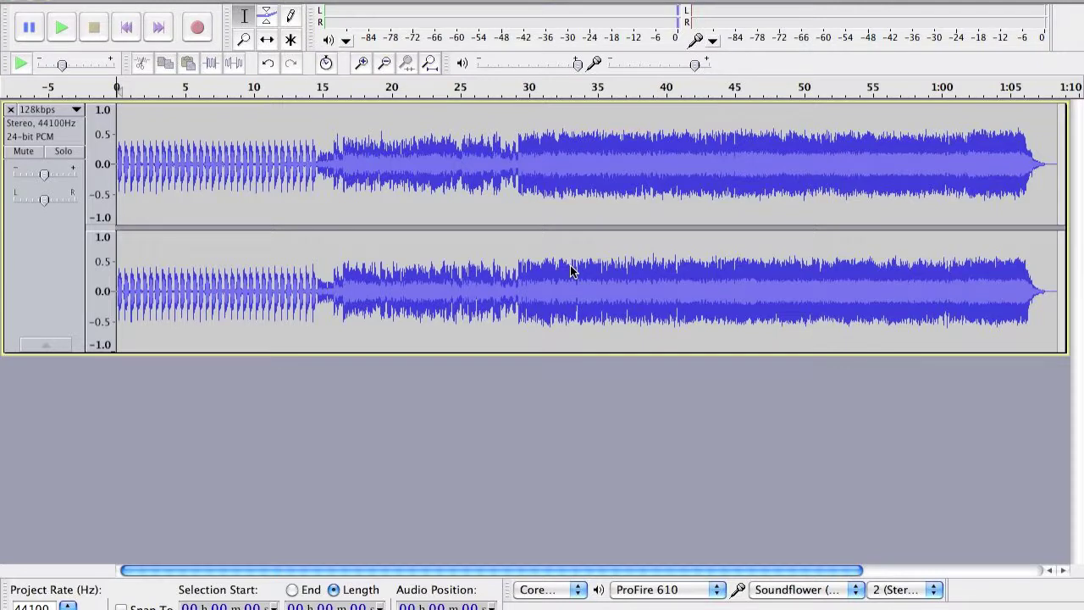
# Step: Export the 128kbps track to the Desktop as an MP3 file named 128_2kbps at 128 kbps quality, with empty metadata
pyautogui.click(127, 0)
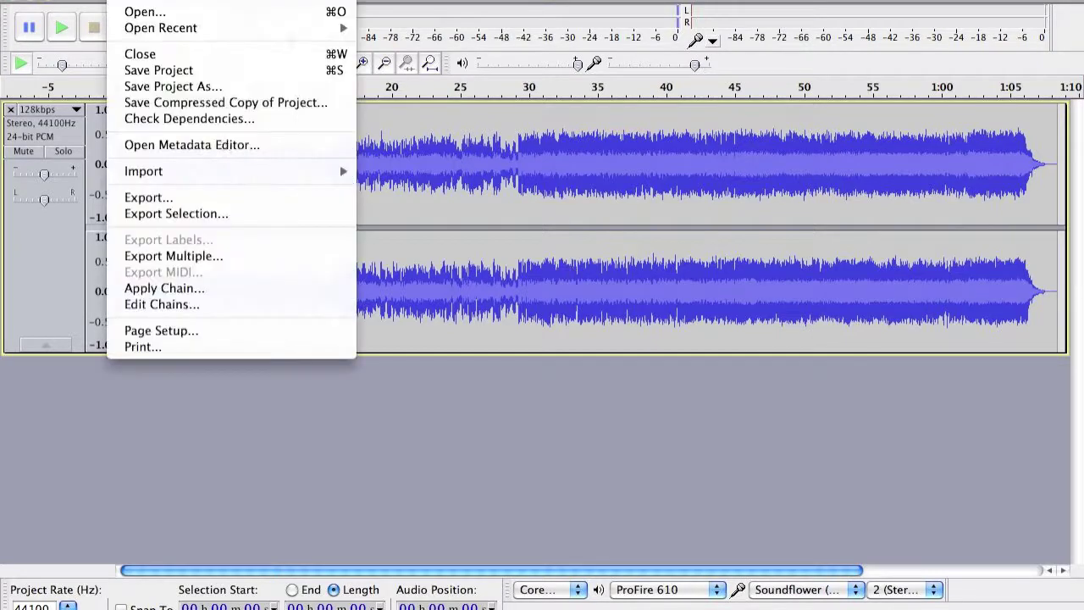
pyautogui.click(239, 197)
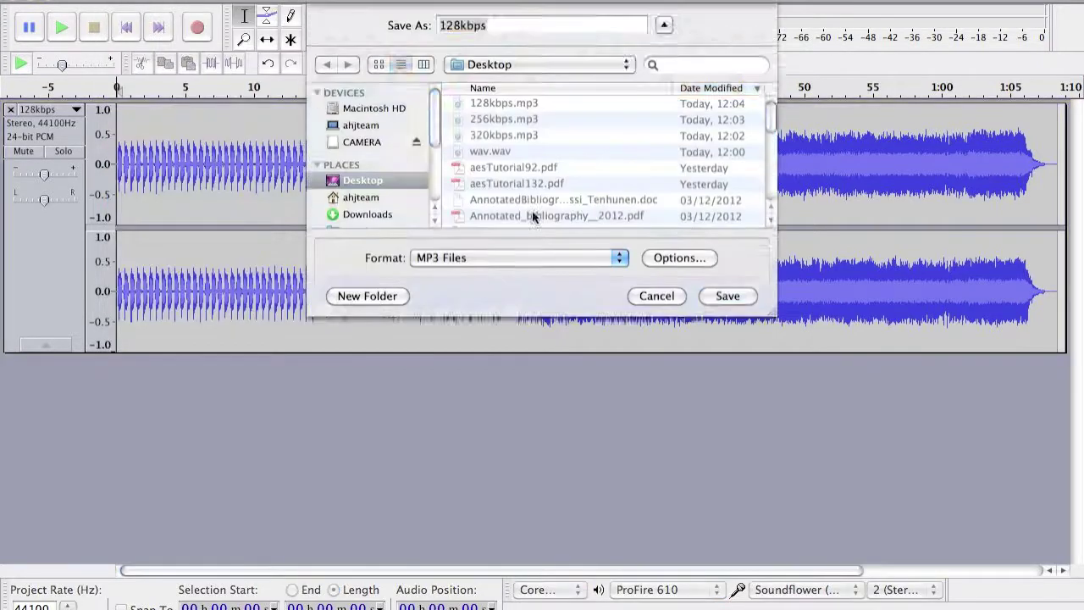
pyautogui.click(689, 259)
pyautogui.click(688, 241)
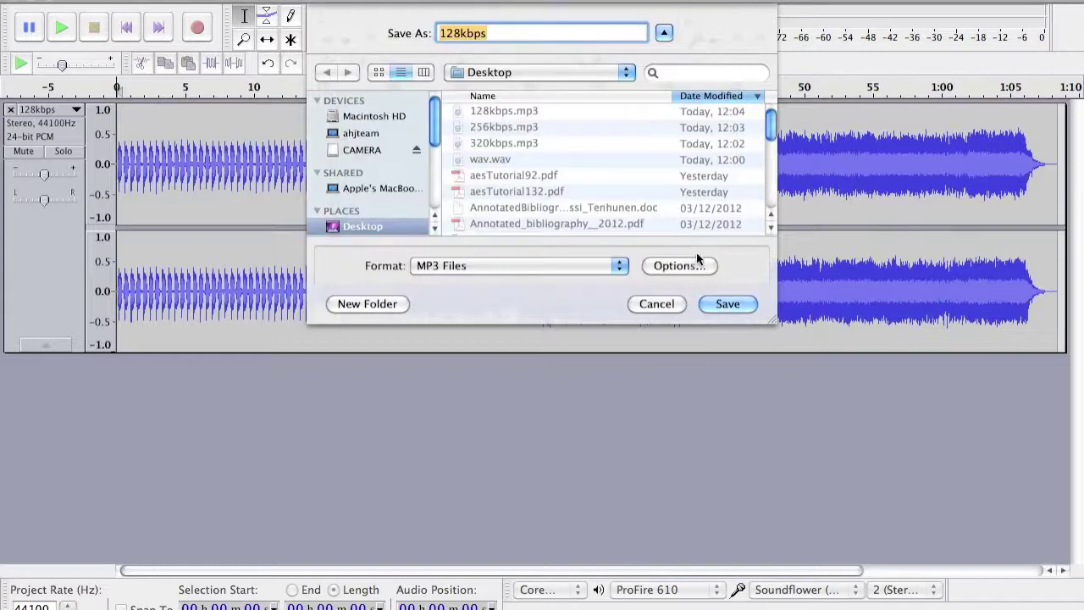
pyautogui.click(494, 33)
pyautogui.press('Left')
pyautogui.press('Left')
pyautogui.write('_')
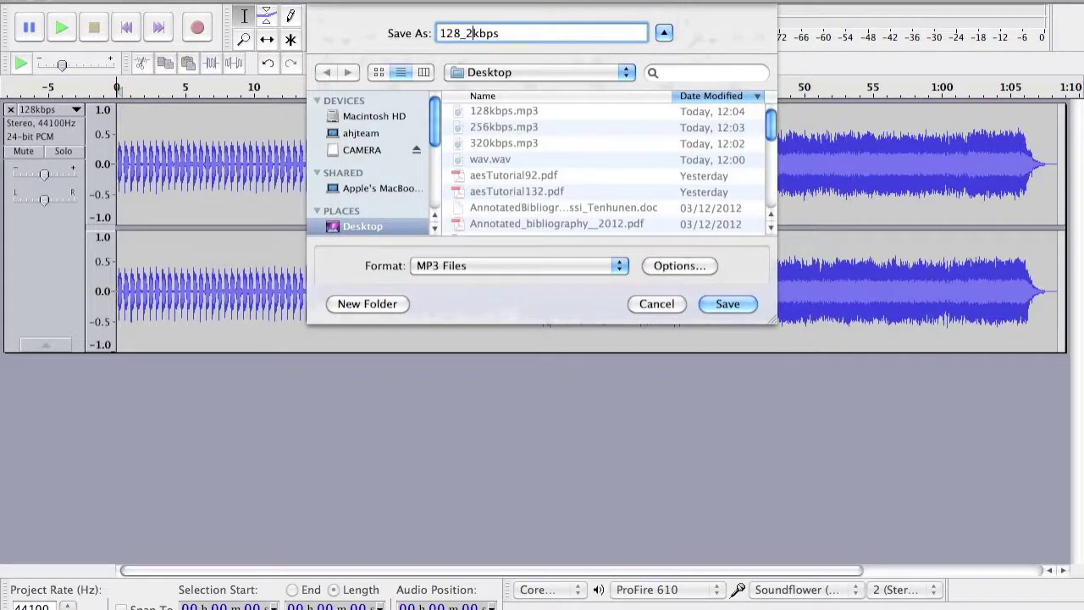
pyautogui.press('Return')
pyautogui.click(712, 446)
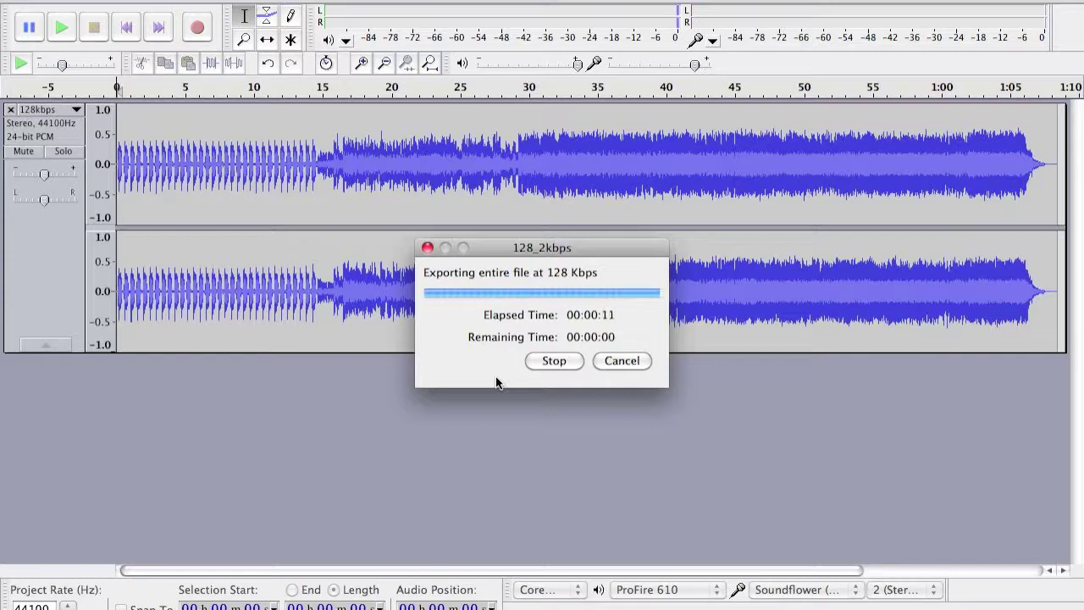
# Step: Remove the 128kbps track from the project and import 128_2kbps.mp3 from the Desktop
pyautogui.click(11, 113)
pyautogui.click(133, 0)
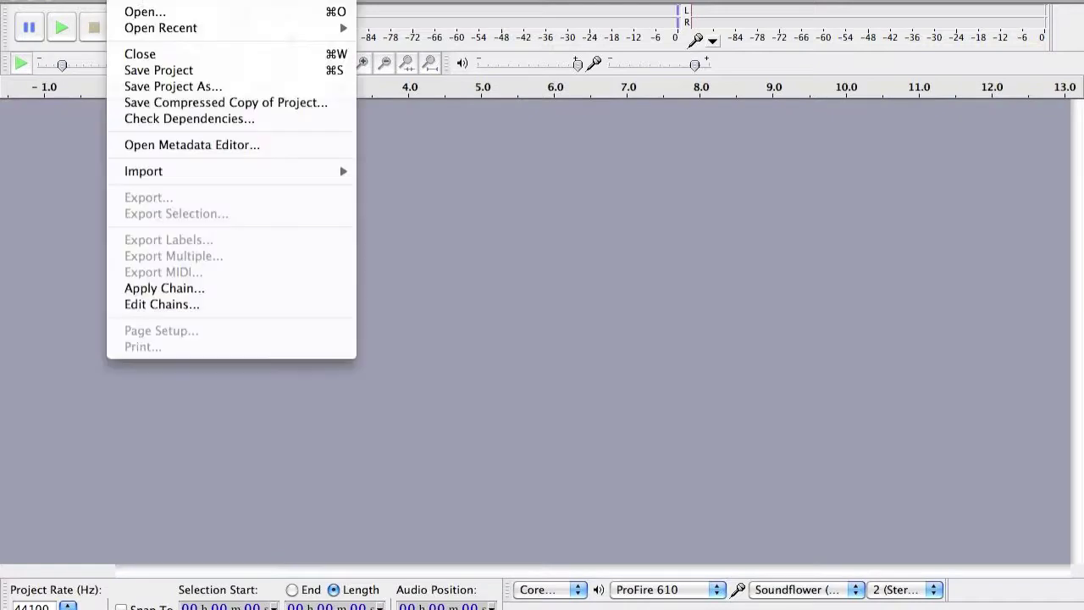
pyautogui.moveTo(207, 168)
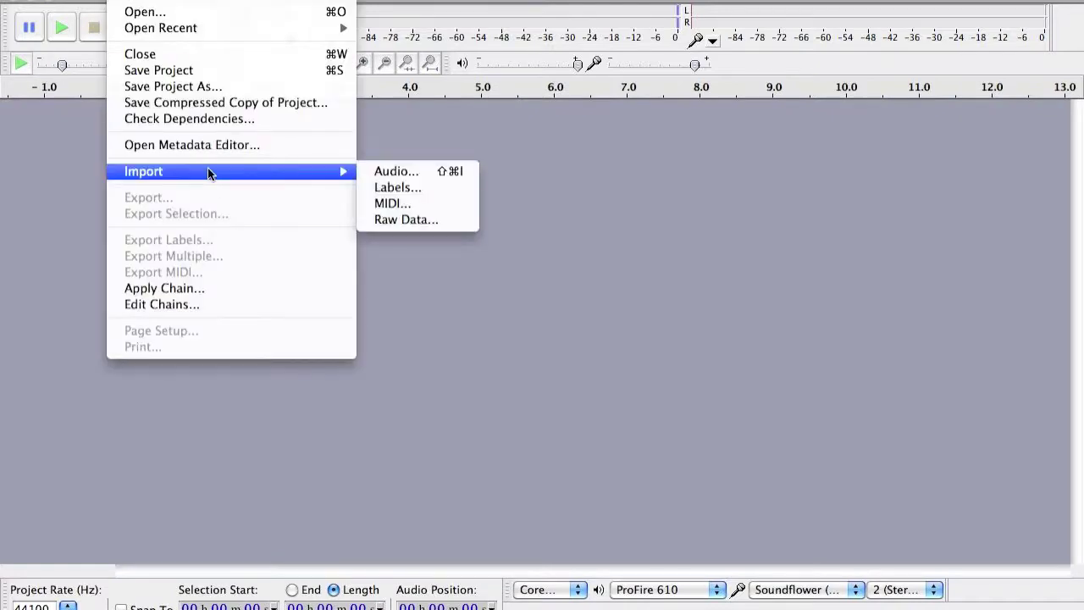
pyautogui.click(385, 170)
pyautogui.doubleClick(536, 143)
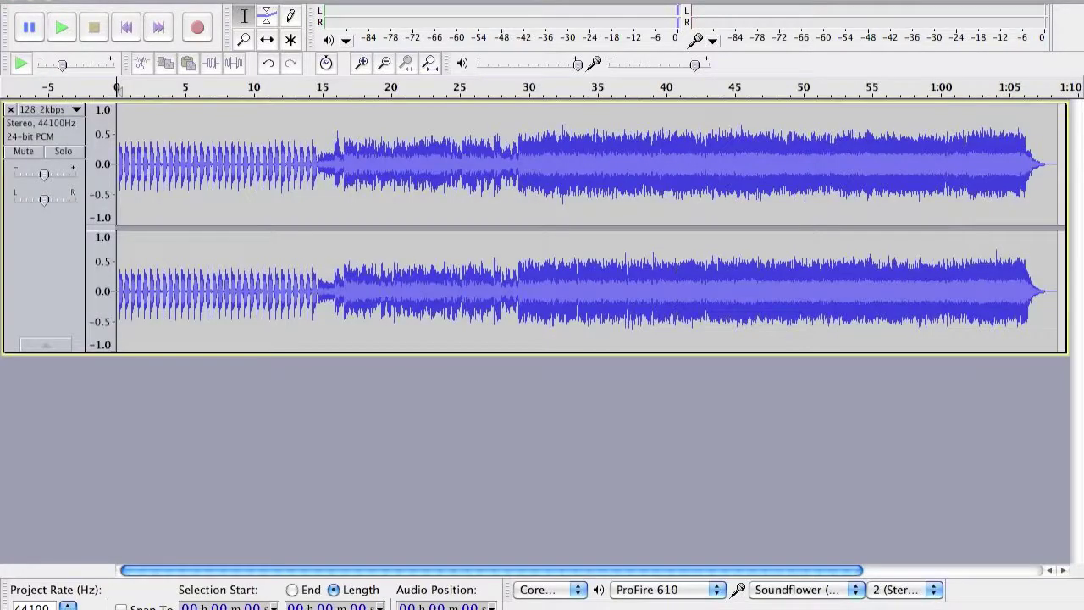
# Step: Export the 128_2kbps track to the Desktop as an MP3 file named 128_3kbps at 128 kbps quality, with empty metadata
pyautogui.click(127, 0)
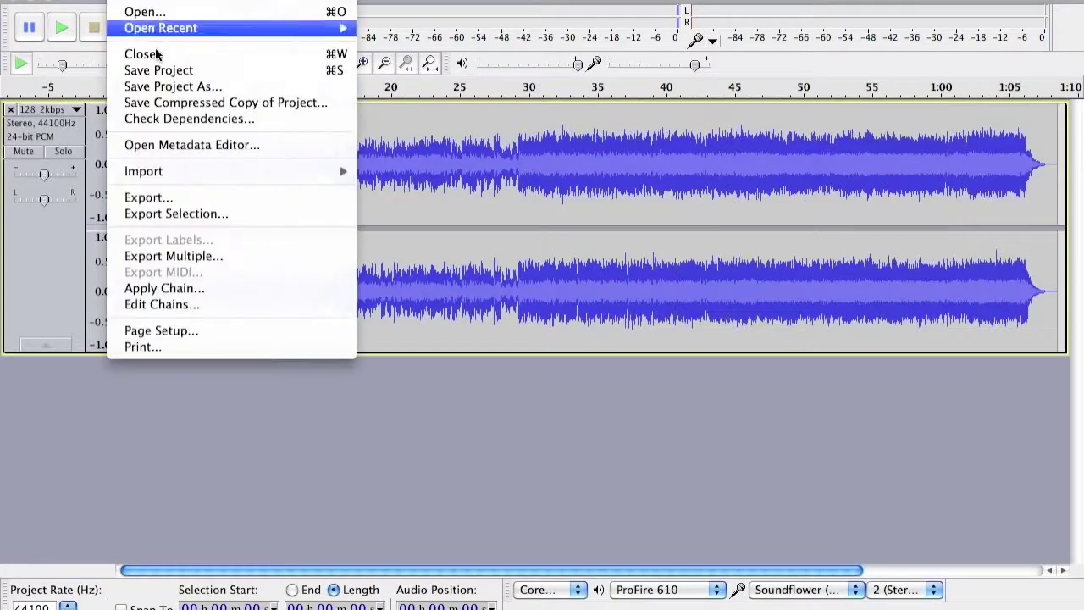
pyautogui.click(206, 199)
pyautogui.click(700, 268)
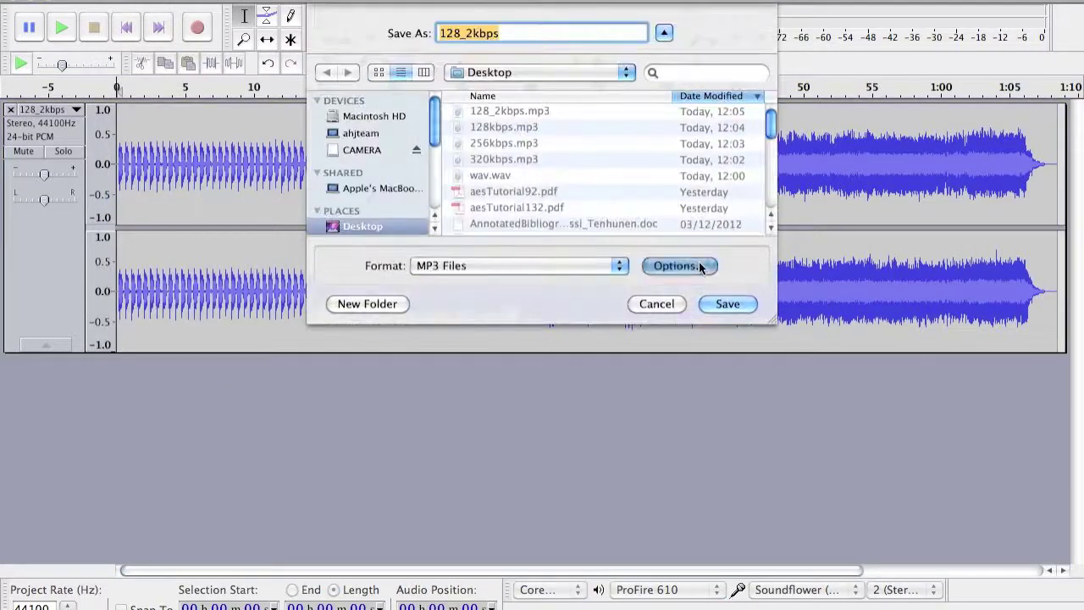
pyautogui.click(687, 241)
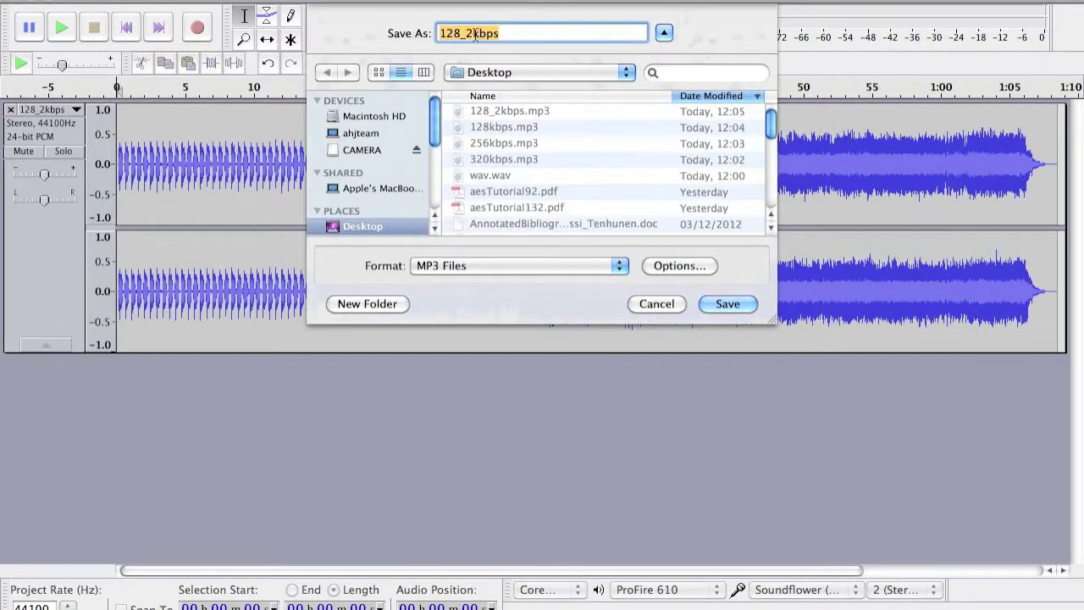
pyautogui.click(471, 33)
pyautogui.press('BackSpace')
pyautogui.write('3')
pyautogui.press('Return')
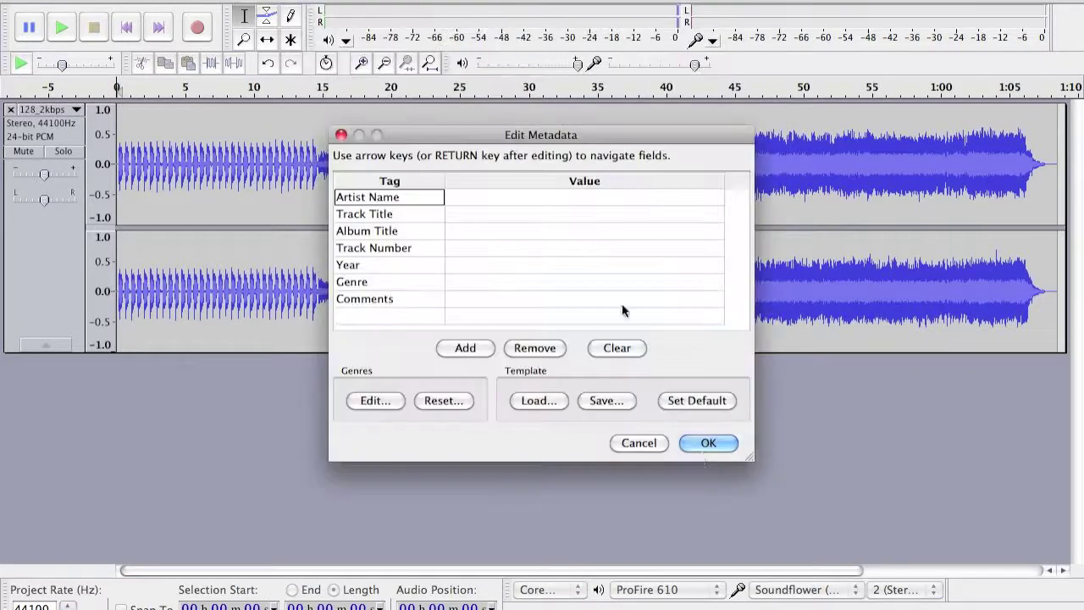
pyautogui.click(710, 443)
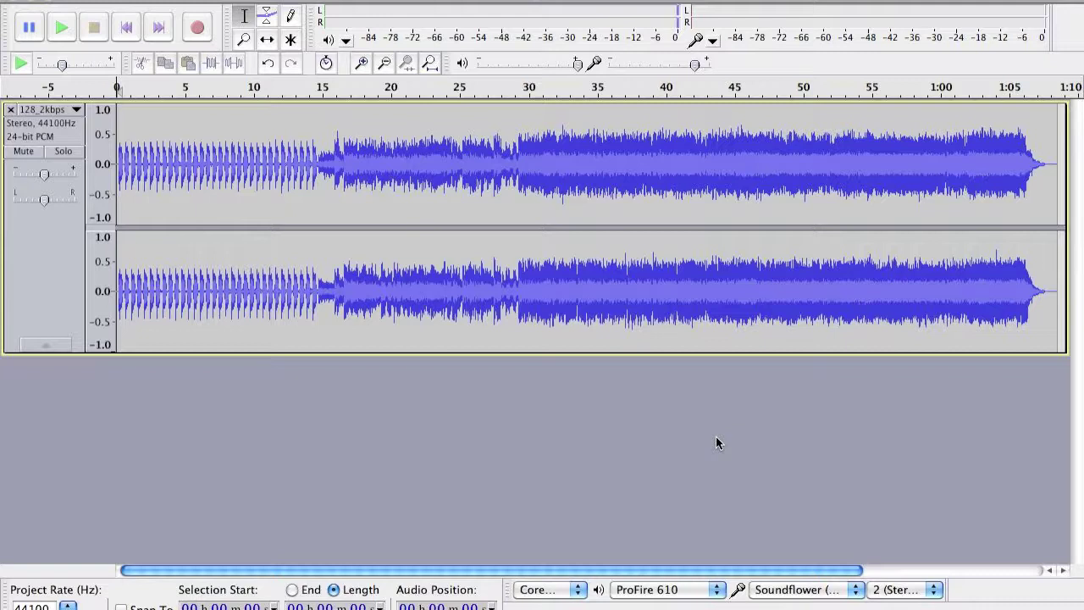
# Step: Remove the 128_2kbps track from the project and import 128_3kbps.mp3 from the Desktop
pyautogui.click(10, 110)
pyautogui.click(122, 0)
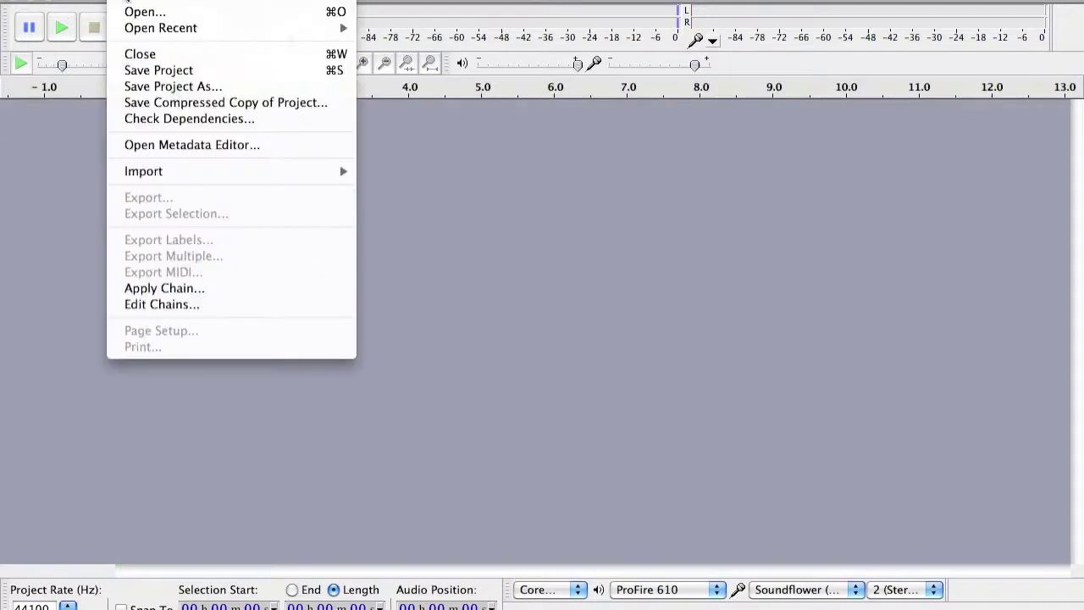
pyautogui.moveTo(204, 172)
pyautogui.click(367, 173)
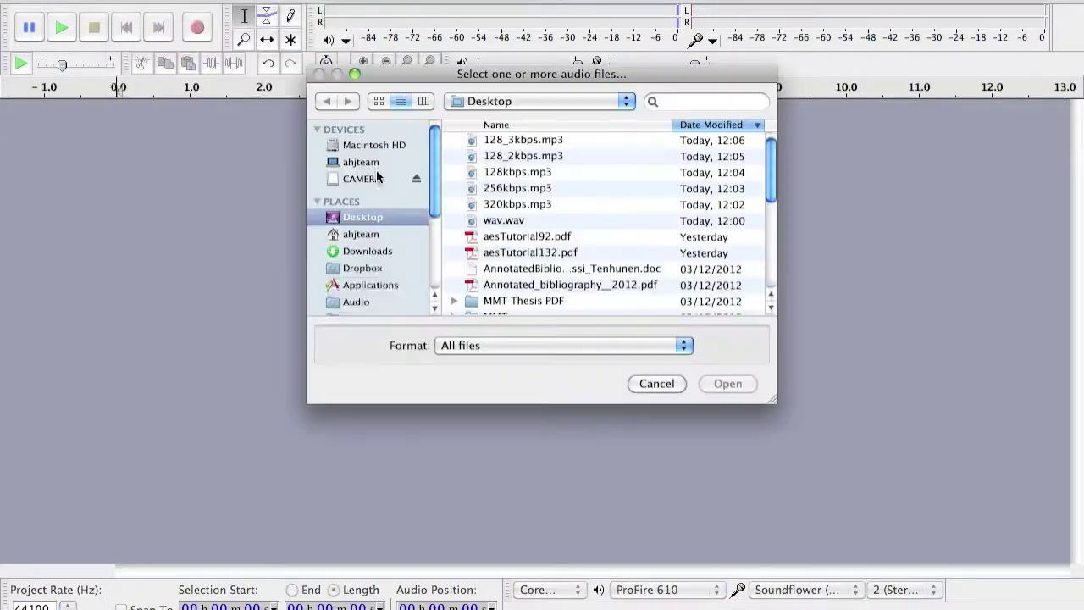
pyautogui.doubleClick(559, 143)
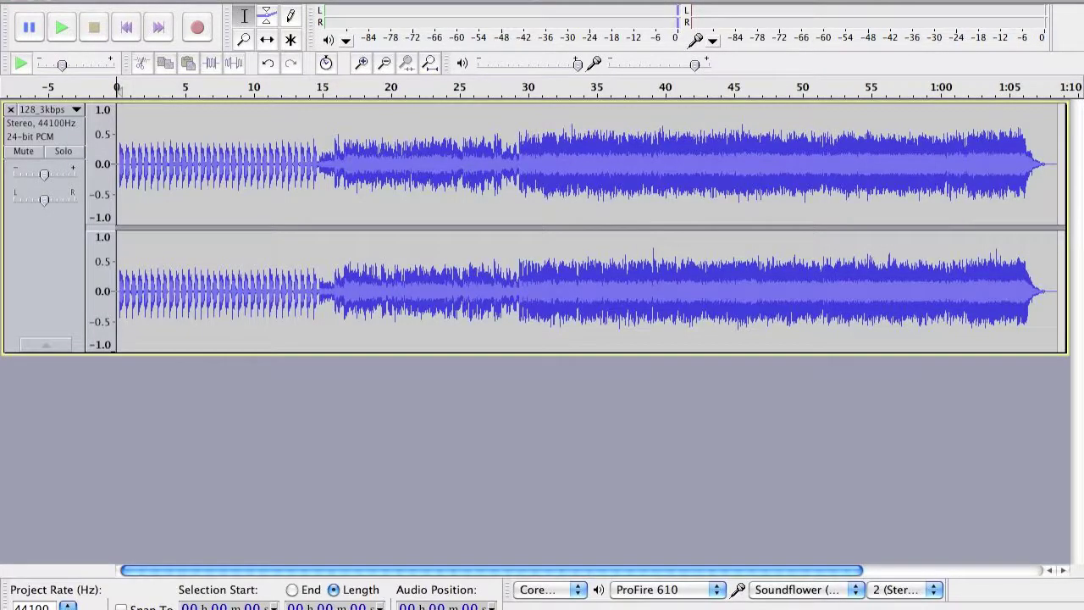
# Step: Export the 128_3kbps track to the Desktop as an MP3 file named 96kbps, with empty metadata
pyautogui.click(118, 0)
pyautogui.click(201, 197)
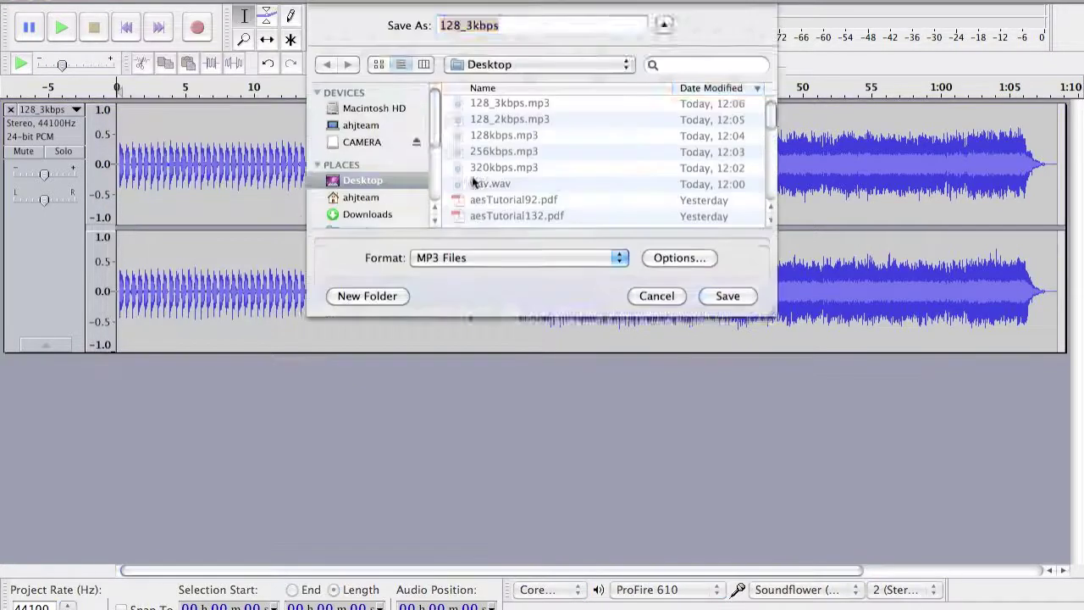
pyautogui.click(677, 257)
pyautogui.click(509, 150)
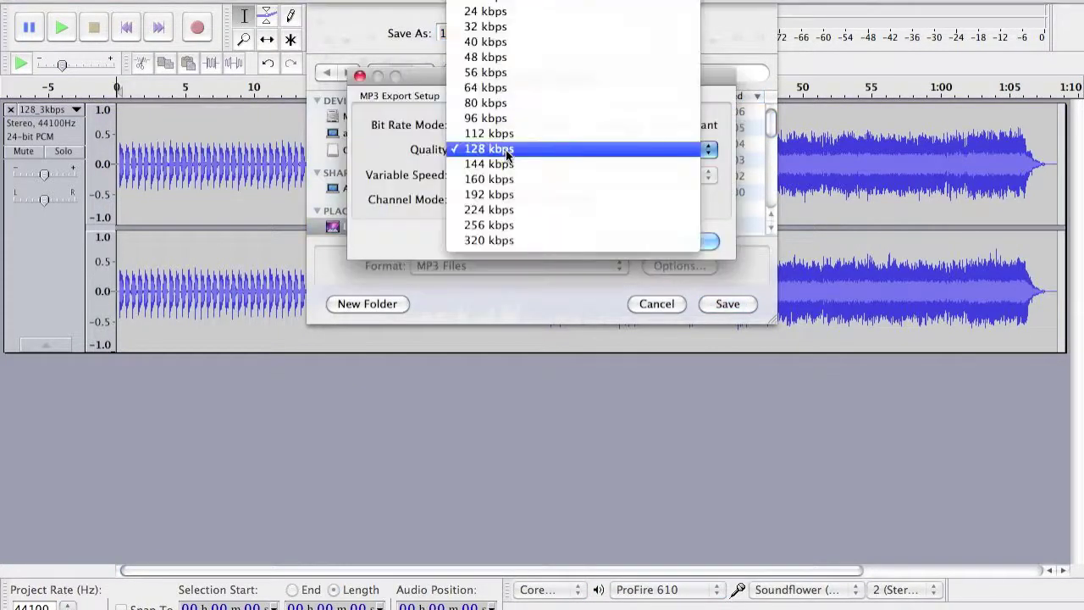
pyautogui.click(724, 191)
pyautogui.click(691, 240)
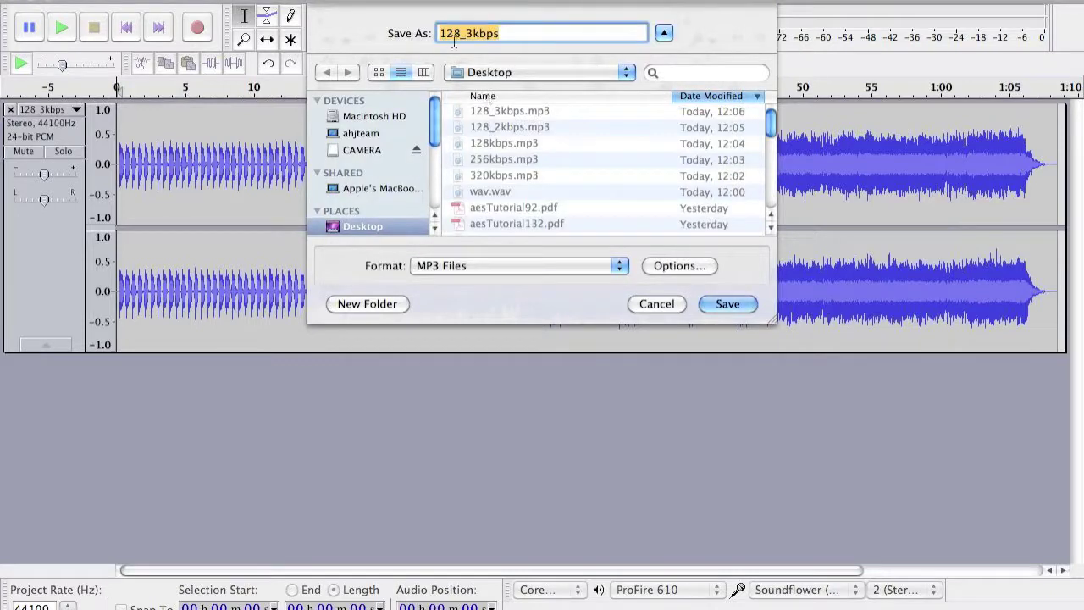
pyautogui.click(478, 34)
pyautogui.moveTo(478, 33); pyautogui.dragTo(410, 31)
pyautogui.write('96')
pyautogui.click(720, 305)
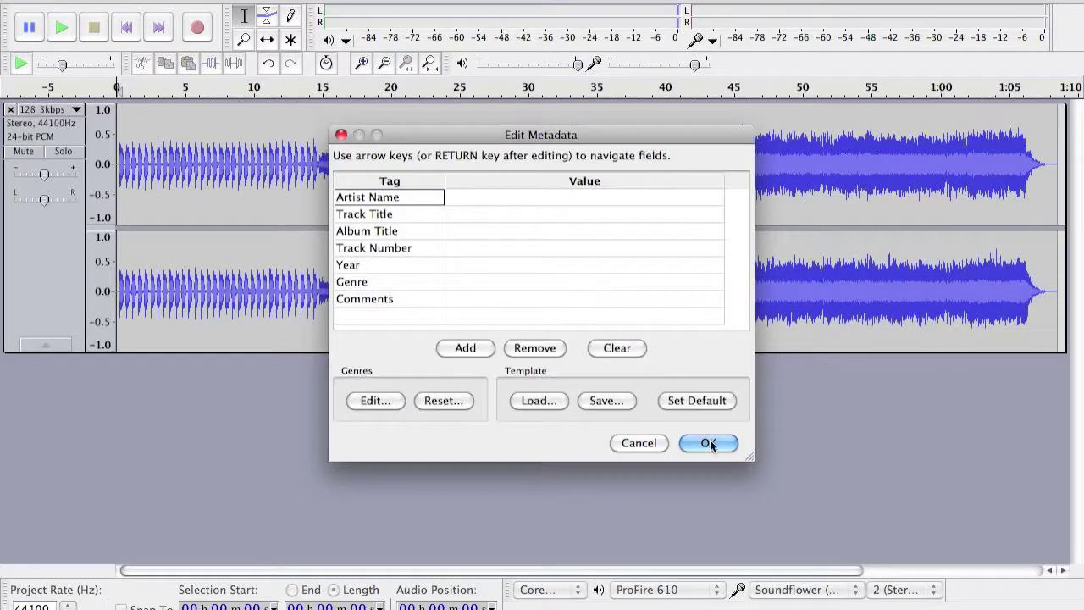
pyautogui.click(708, 443)
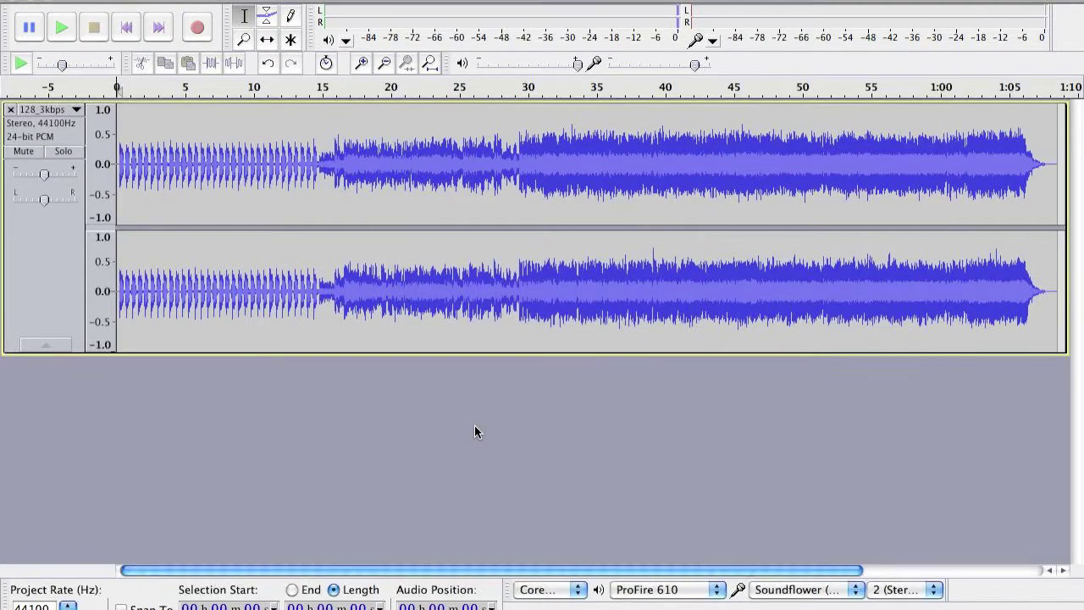
# Step: Remove the 128_3kbps track and import 96kbps.mp3 and wav.wav together from the Desktop
pyautogui.click(9, 111)
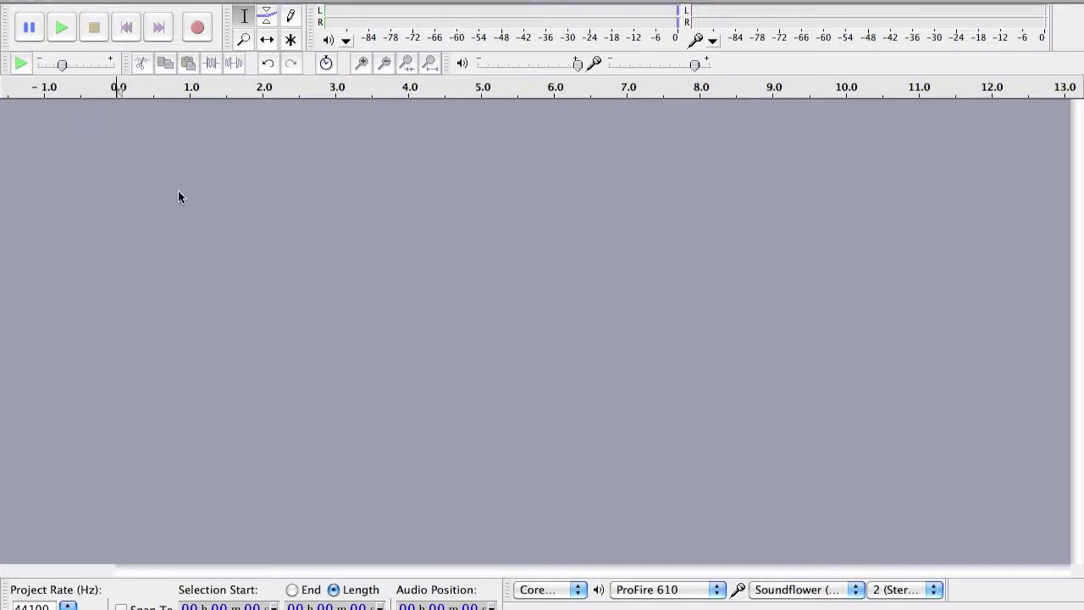
pyautogui.press('super+shift+i')
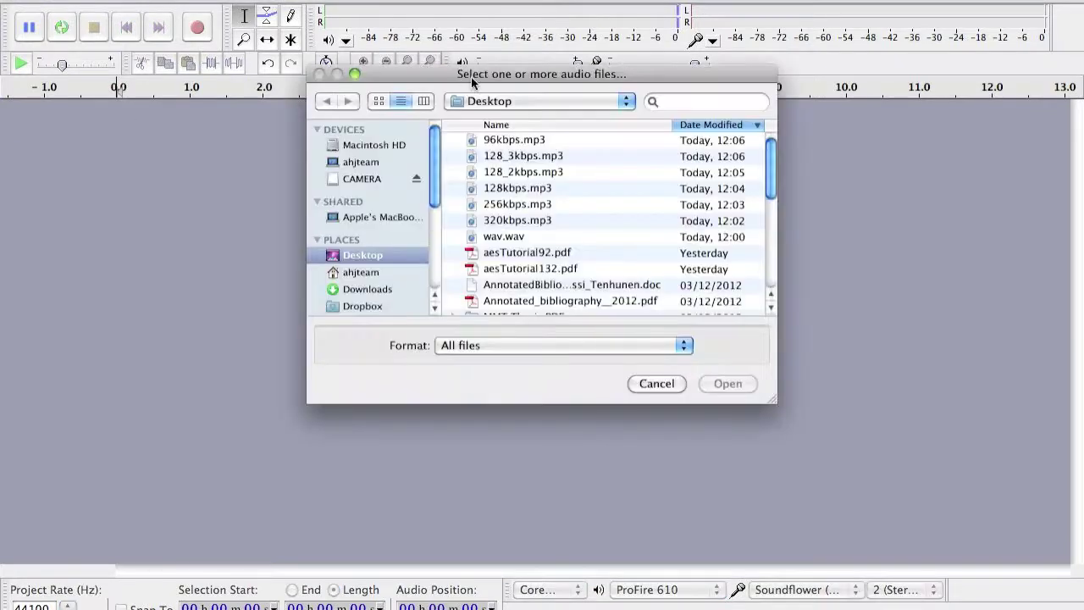
pyautogui.click(510, 142)
pyautogui.keyDown('super'); pyautogui.click(509, 237); pyautogui.keyUp('super')
pyautogui.click(724, 384)
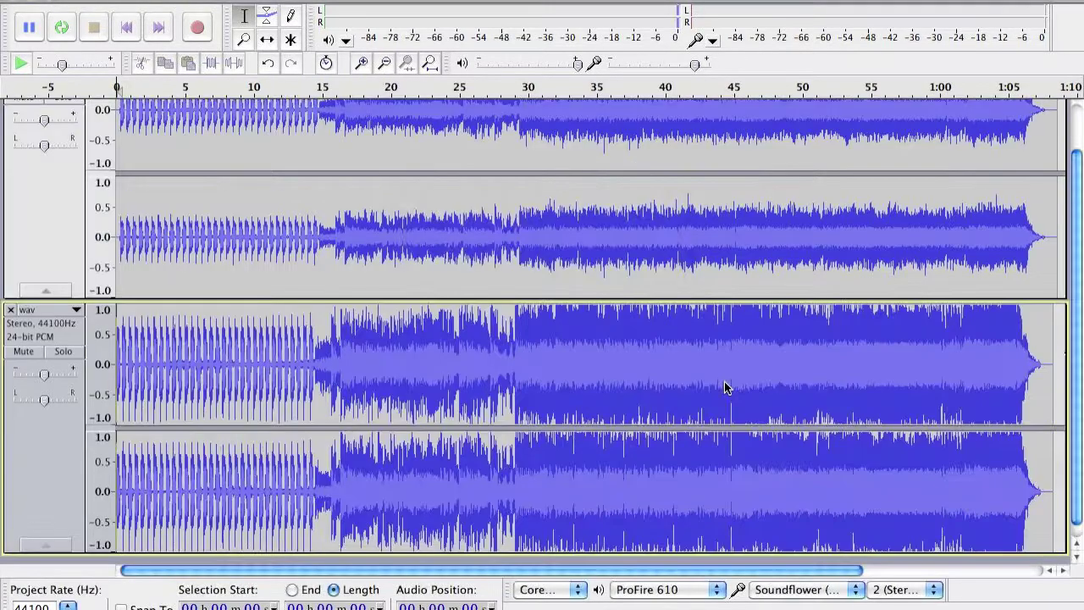
# Step: Amplify the entire wav track to a new peak amplitude of -6 dB
pyautogui.doubleClick(699, 368)
pyautogui.click(449, 2)
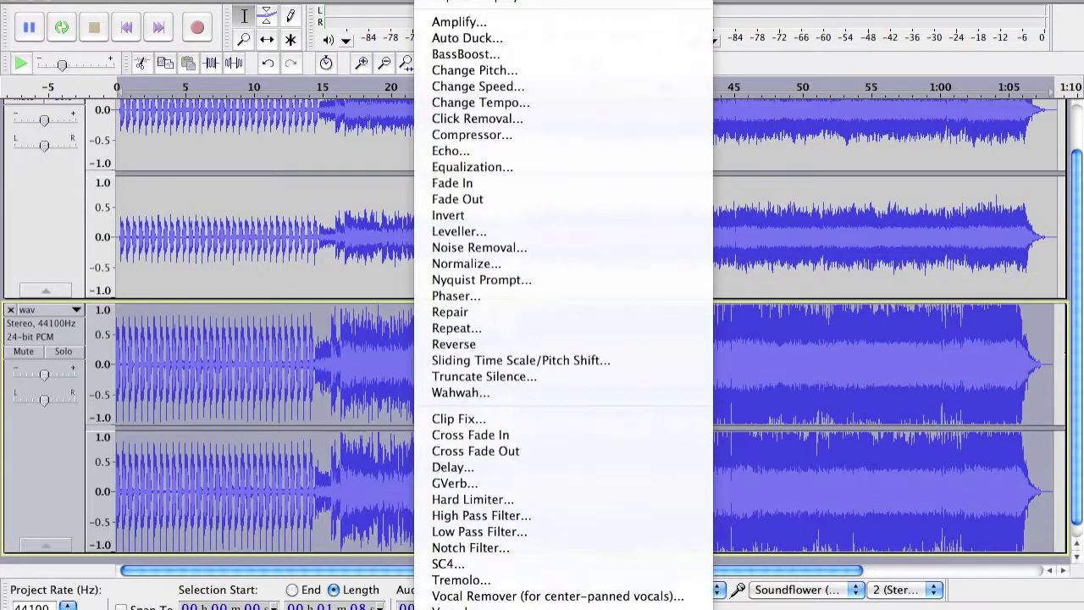
pyautogui.click(458, 21)
pyautogui.press('Tab')
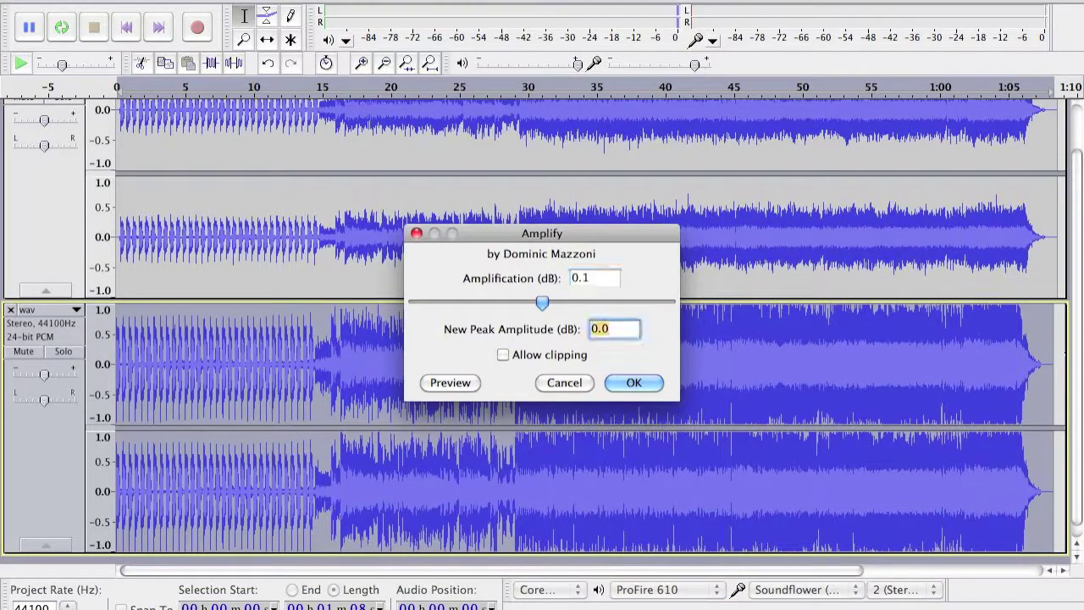
pyautogui.write('-6')
pyautogui.press('Return')
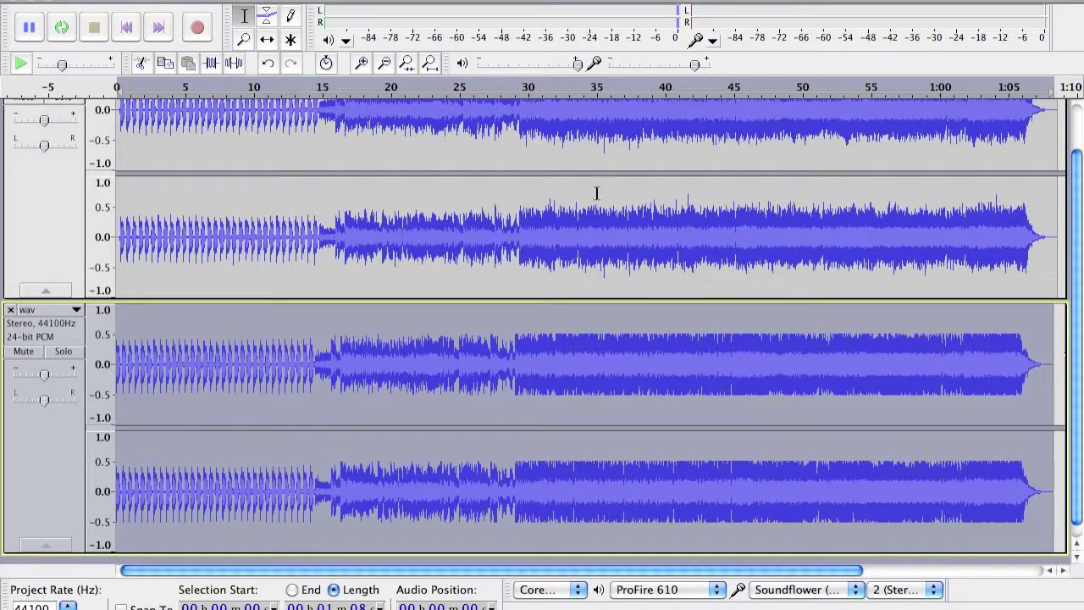
# Step: Select the entire 96kbps track and check its peak level with the Amplify effect
pyautogui.scroll(3, 534, 135)
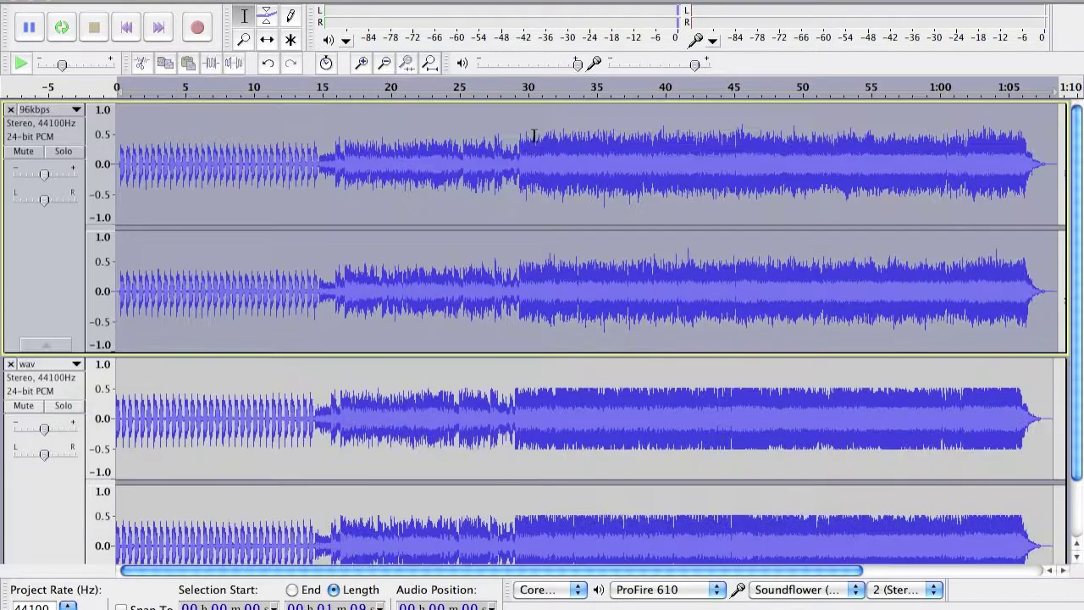
pyautogui.click(483, 0)
pyautogui.moveTo(440, 0)
pyautogui.click(463, 26)
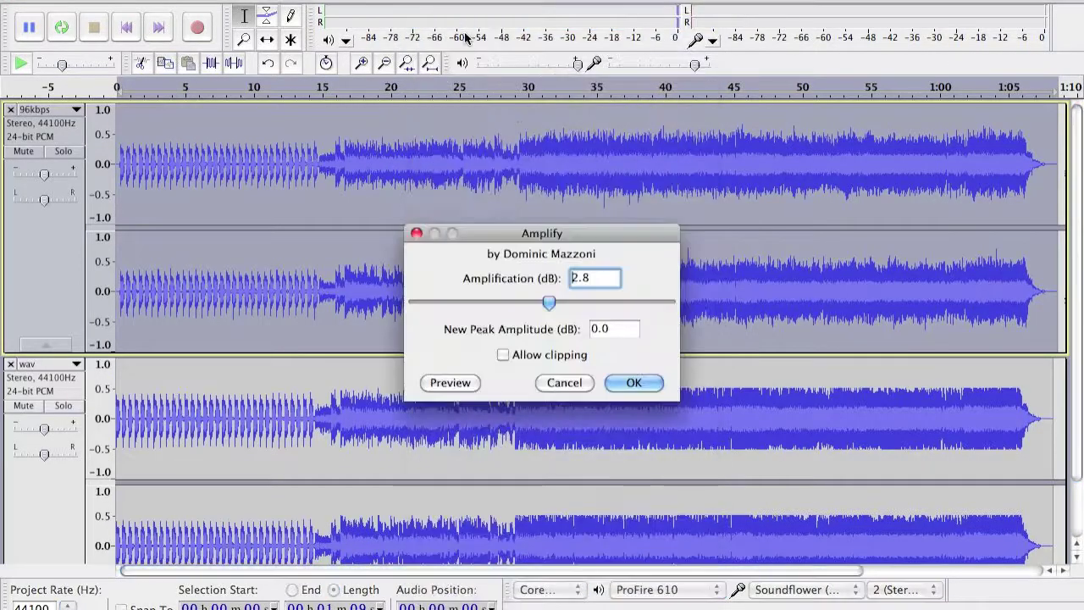
# Step: Calculate 6-2.8 in Spotlight to get the peak difference between the wav and 96kbps tracks
pyautogui.press('super+space')
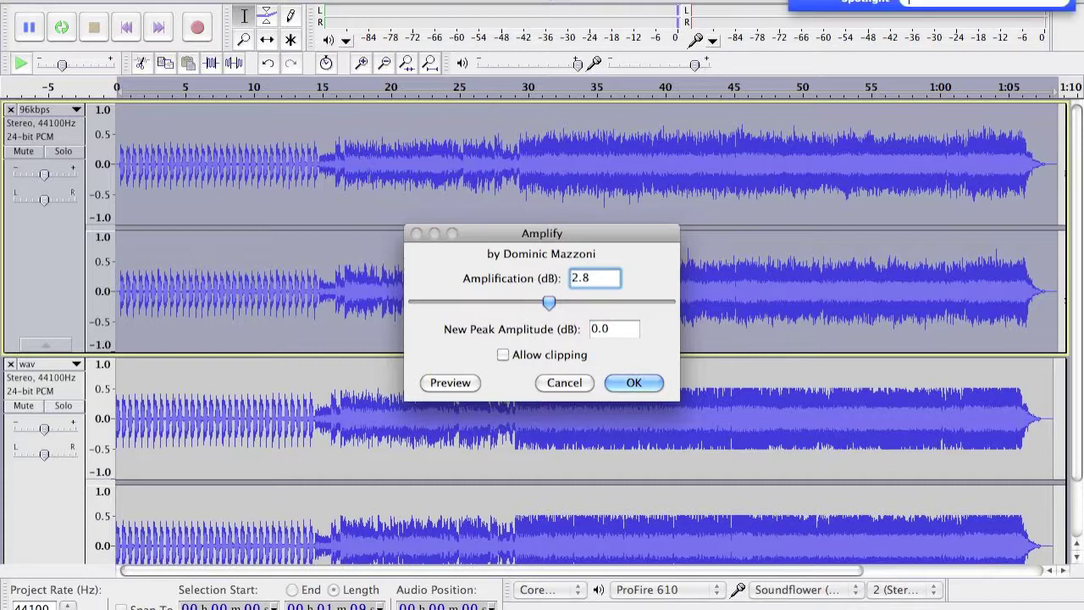
pyautogui.write('c-2.8')
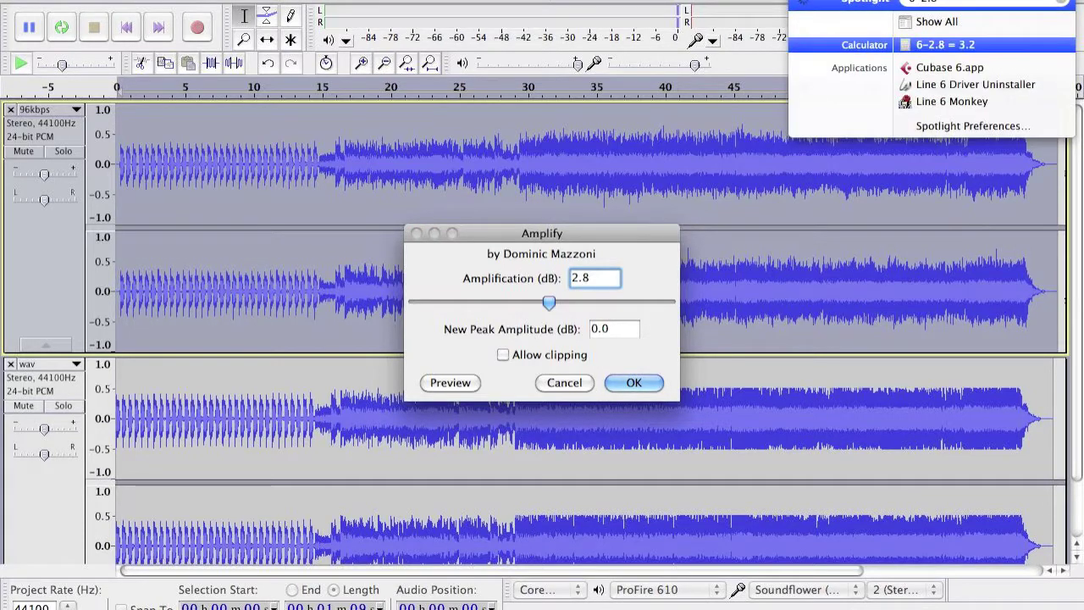
pyautogui.press('super+space')
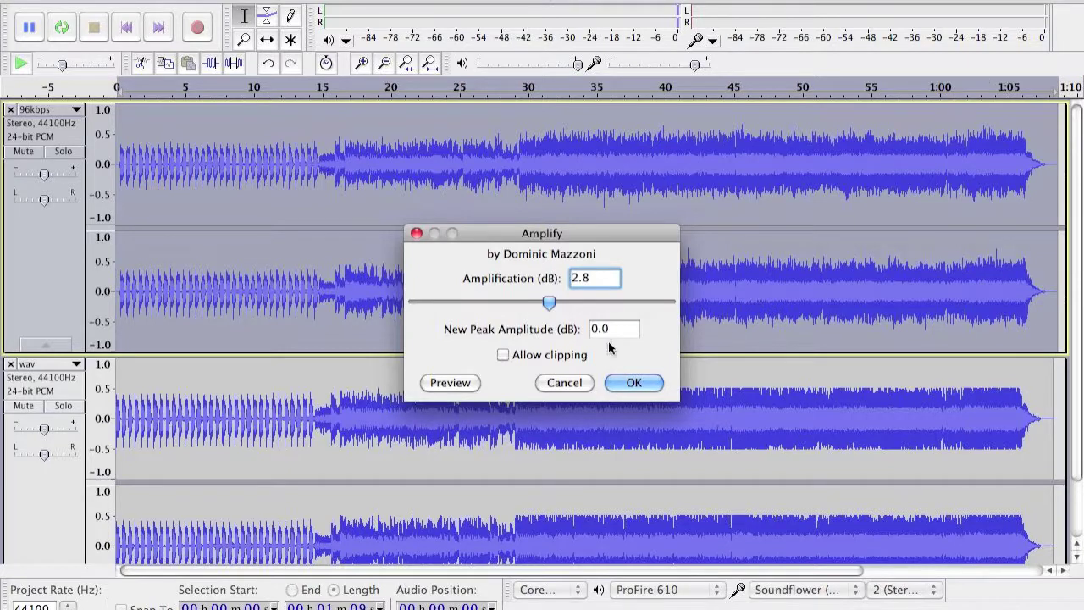
# Step: Plot the frequency spectrum of the entire wav track and take a screenshot of the Frequency Analysis window
pyautogui.click(574, 383)
pyautogui.click(47, 385)
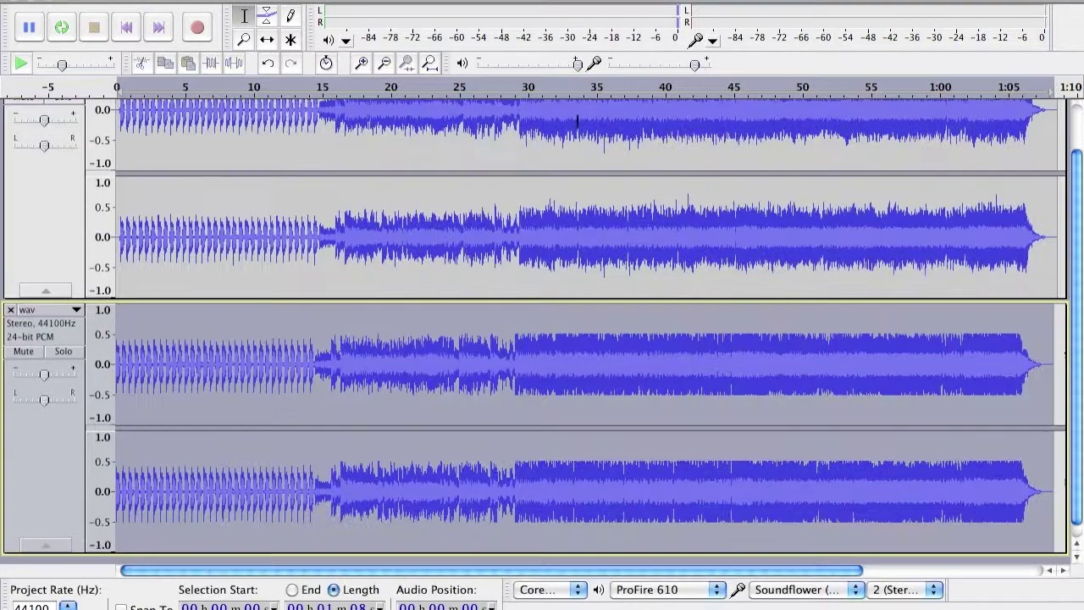
pyautogui.click(491, 0)
pyautogui.click(510, 14)
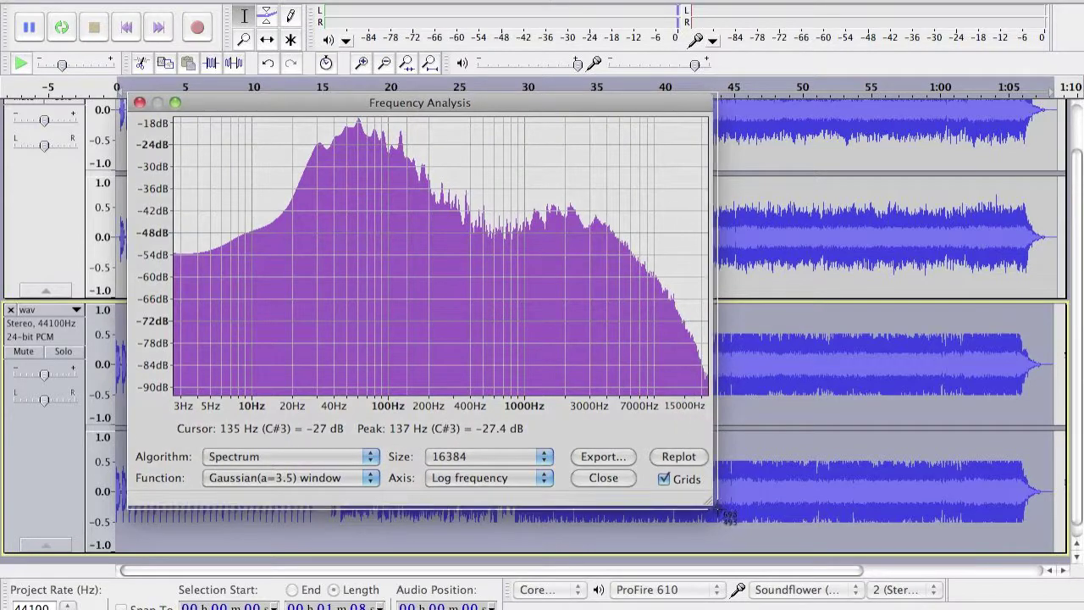
pyautogui.press('Escape')
# Step: Plot the frequency spectrum of the entire 96kbps track and capture its Frequency Analysis window as a screenshot
pyautogui.click(474, 0)
pyautogui.click(508, 8)
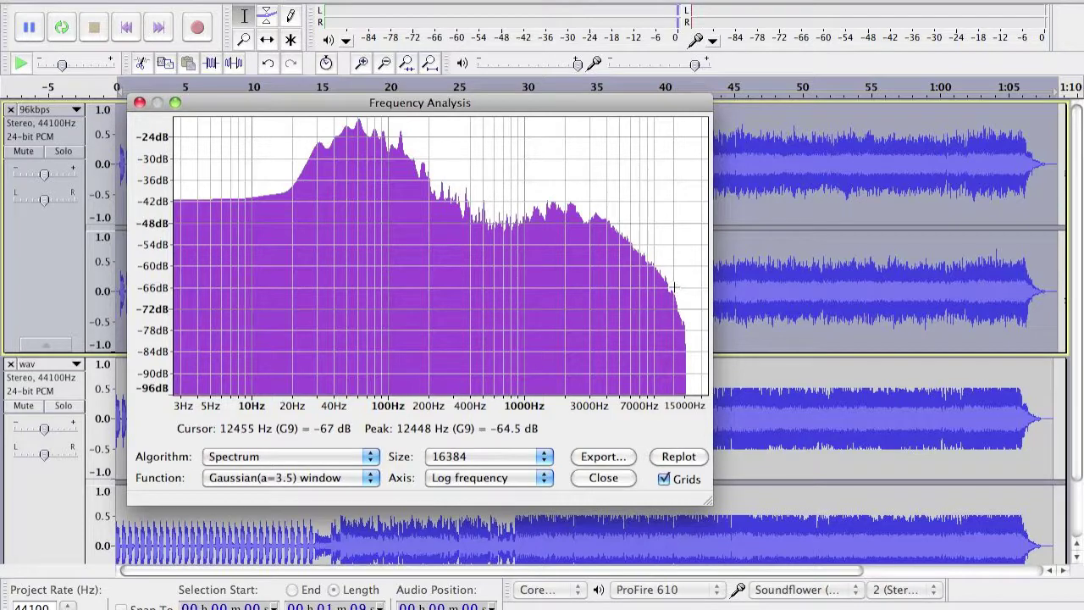
pyautogui.press('super+shift+4')
pyautogui.moveTo(127, 91); pyautogui.dragTo(715, 508)
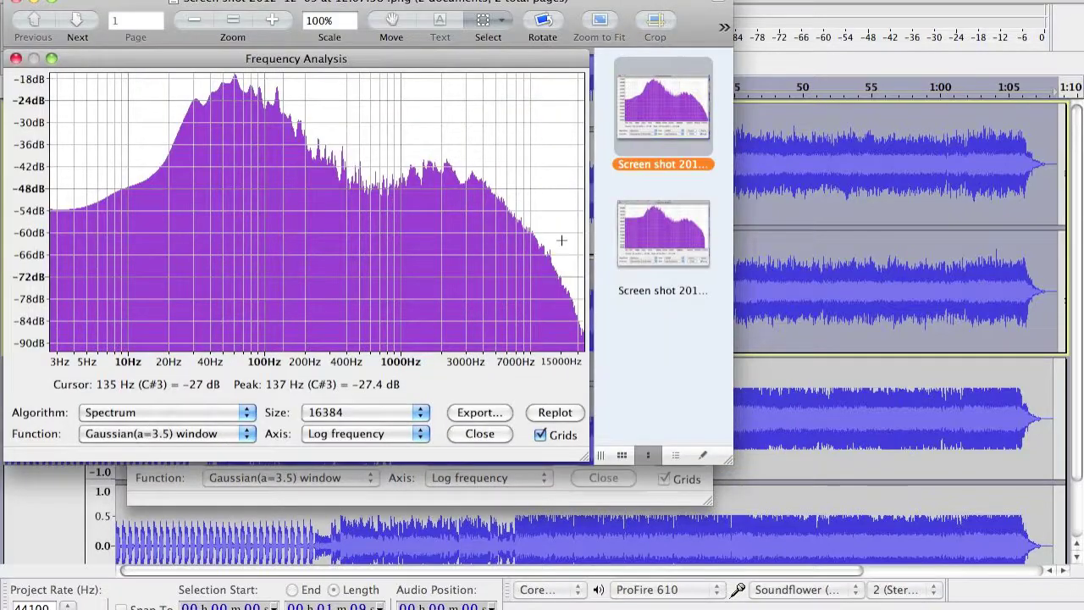
# Step: Alternate between the two spectrum screenshots in Preview to compare the low and high frequency content of the wav and 96kbps tracks
pyautogui.click(681, 231)
pyautogui.click(655, 146)
pyautogui.click(664, 229)
pyautogui.click(661, 138)
pyautogui.click(664, 228)
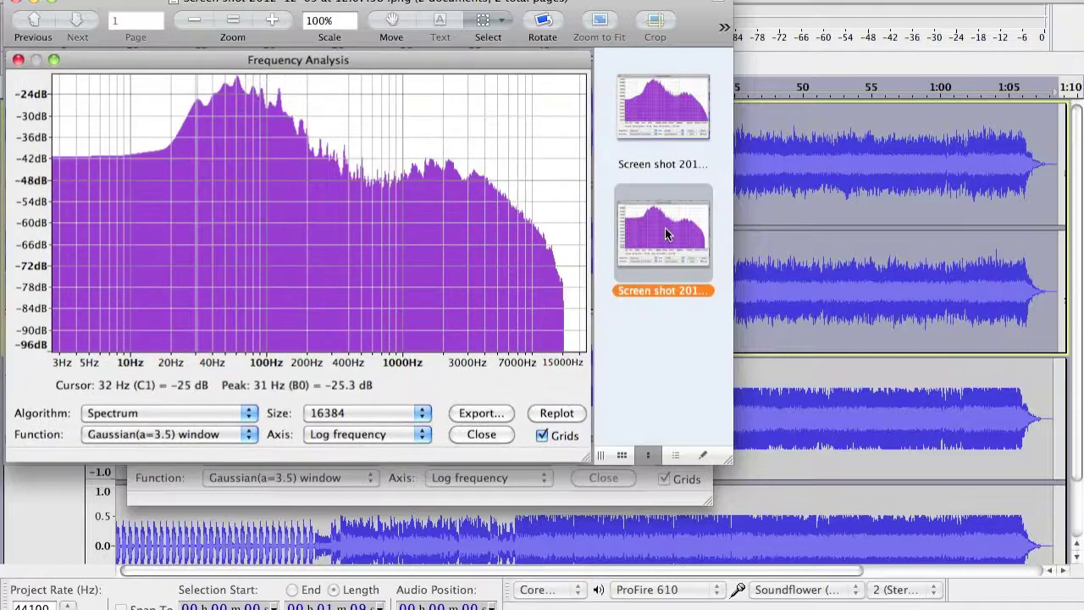
pyautogui.click(661, 124)
pyautogui.click(675, 220)
pyautogui.click(669, 127)
pyautogui.click(682, 233)
pyautogui.click(672, 138)
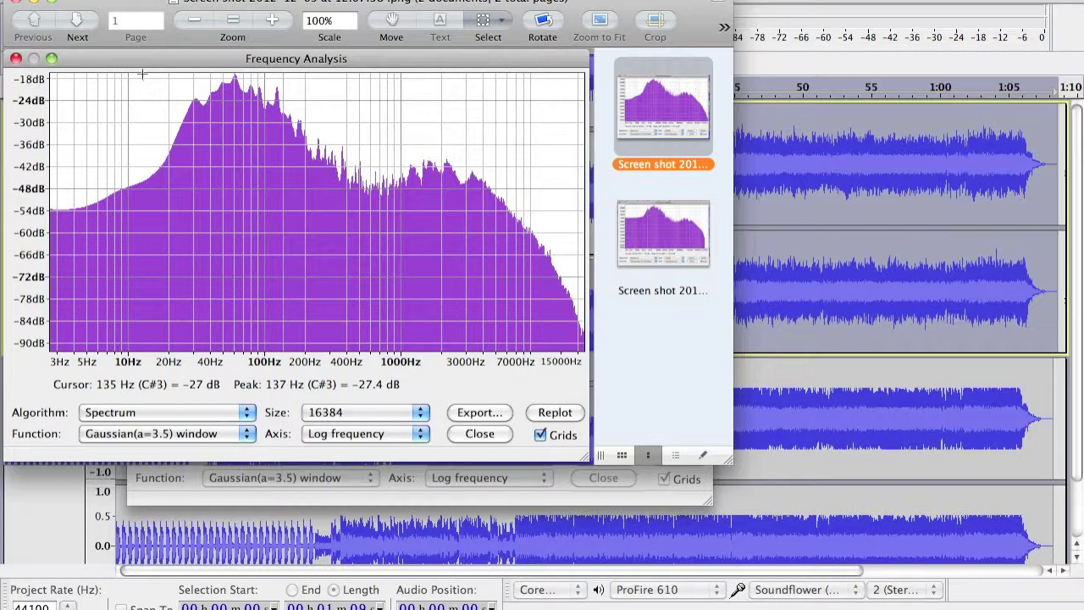
pyautogui.click(664, 222)
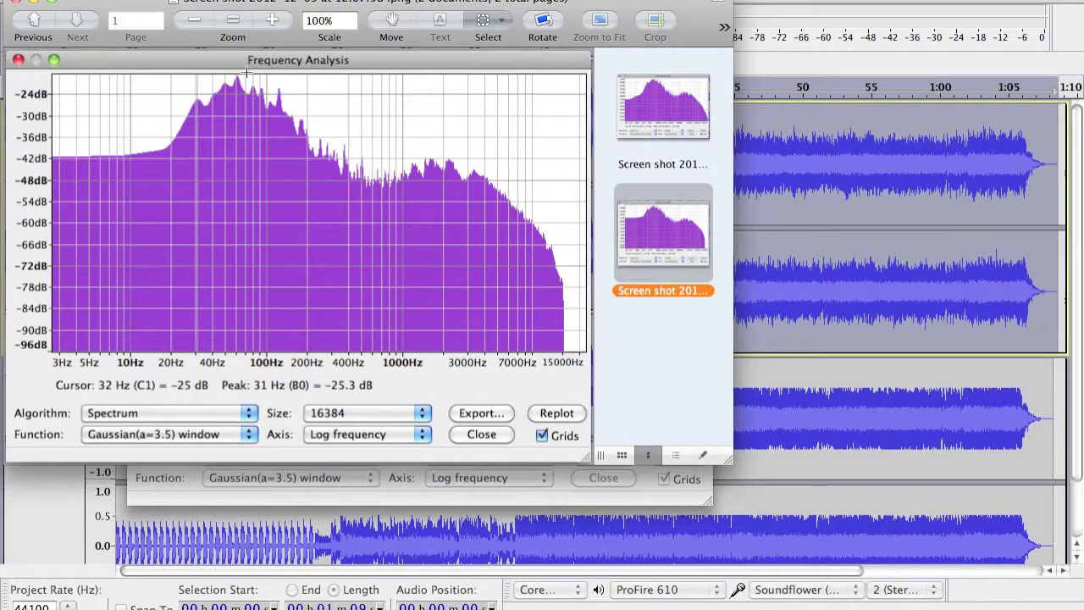
pyautogui.click(646, 123)
pyautogui.click(665, 214)
pyautogui.click(663, 154)
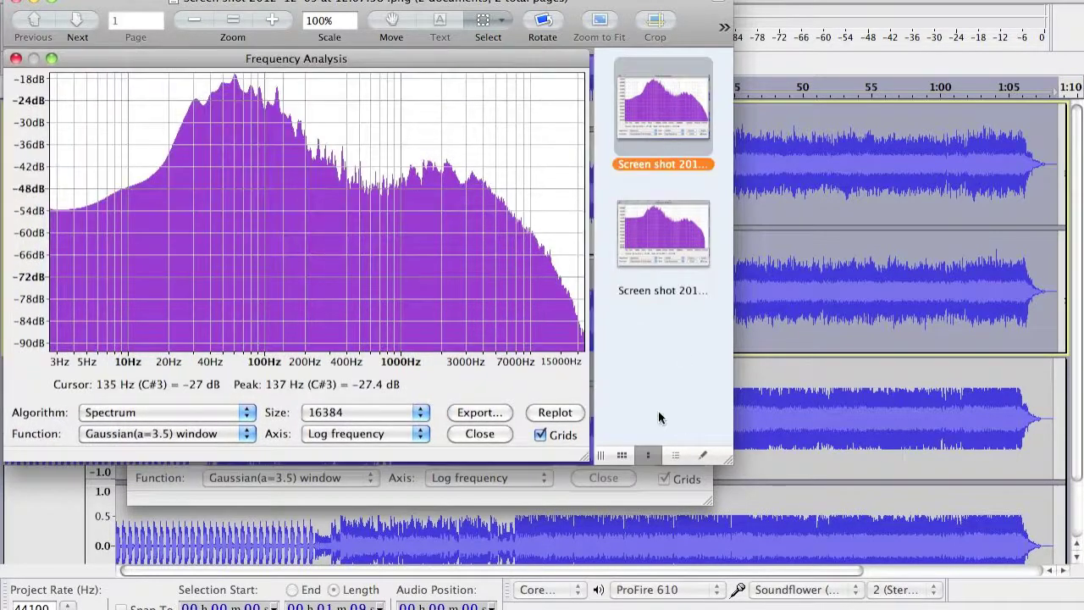
# Step: Enlarge the Preview window and flip between both spectrum screenshots to compare the shapes of the frequency curves
pyautogui.click(49, 2)
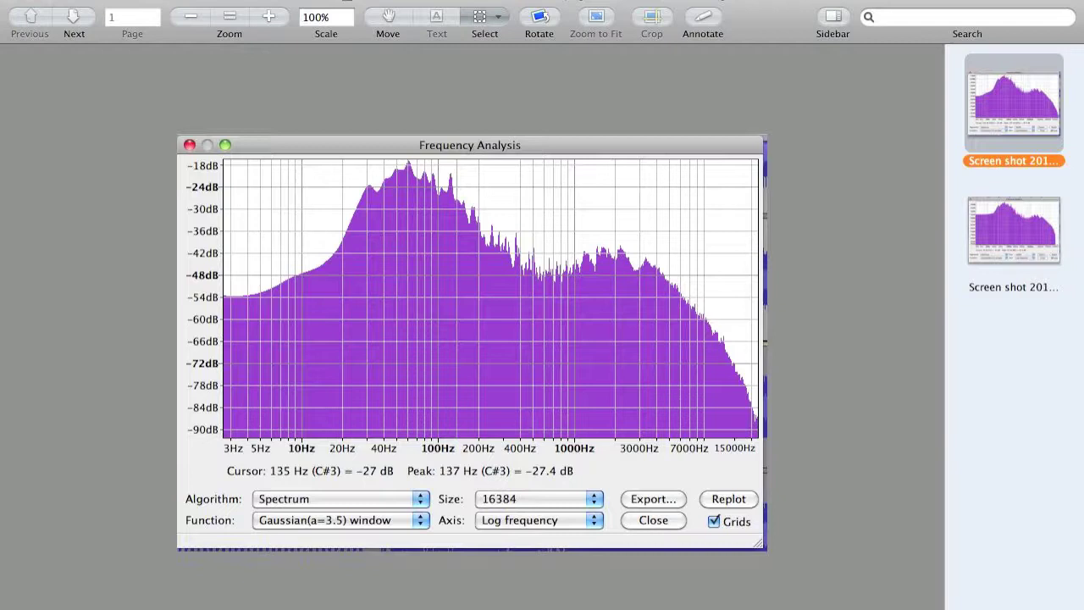
pyautogui.press('Down')
pyautogui.press('Up')
pyautogui.press('Down')
pyautogui.press('Up')
pyautogui.press('Down')
pyautogui.press('Up')
pyautogui.press('Down')
pyautogui.press('Up')
pyautogui.click(1022, 257)
pyautogui.click(1028, 165)
pyautogui.click(1027, 274)
pyautogui.click(1003, 129)
pyautogui.press('Down')
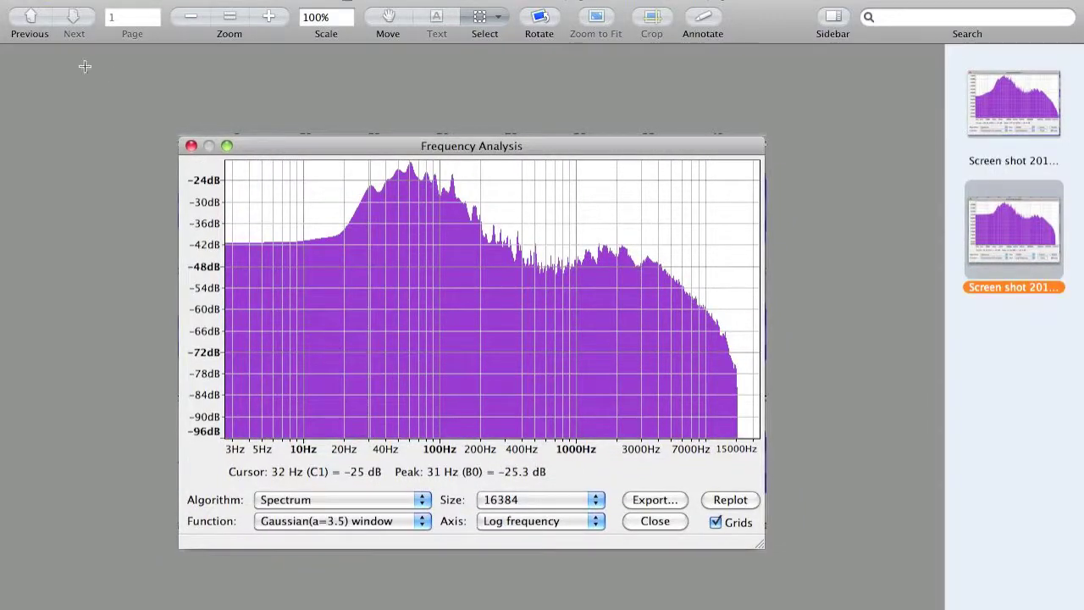
# Step: Switch to Audacity, mute the 96kbps track without soloing it, and place the playback cursor at about 29 s in the wav track
pyautogui.press('super+Tab')
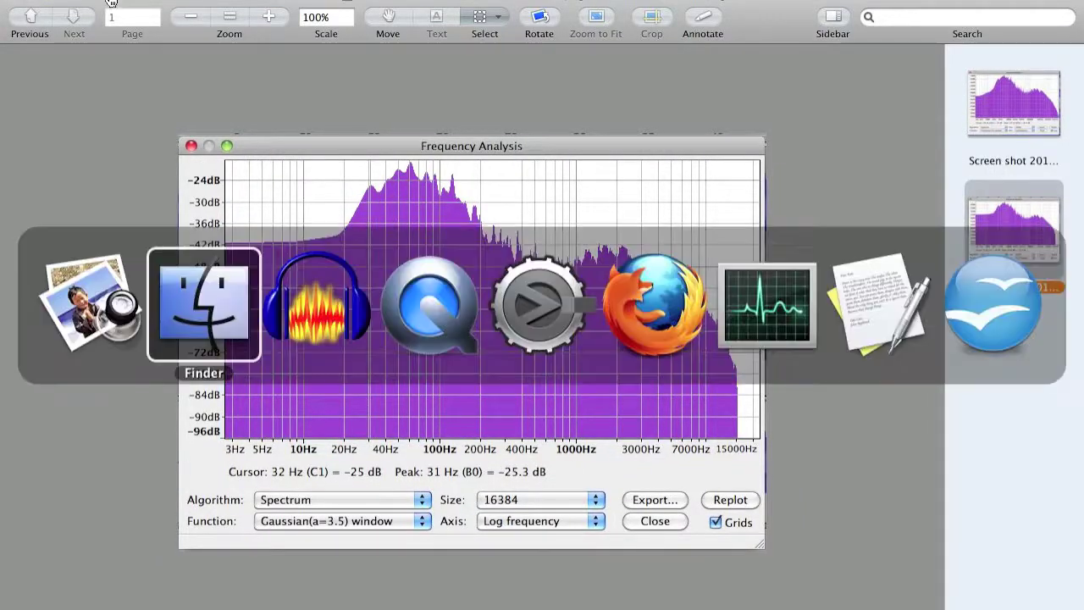
pyautogui.press('super+Tab')
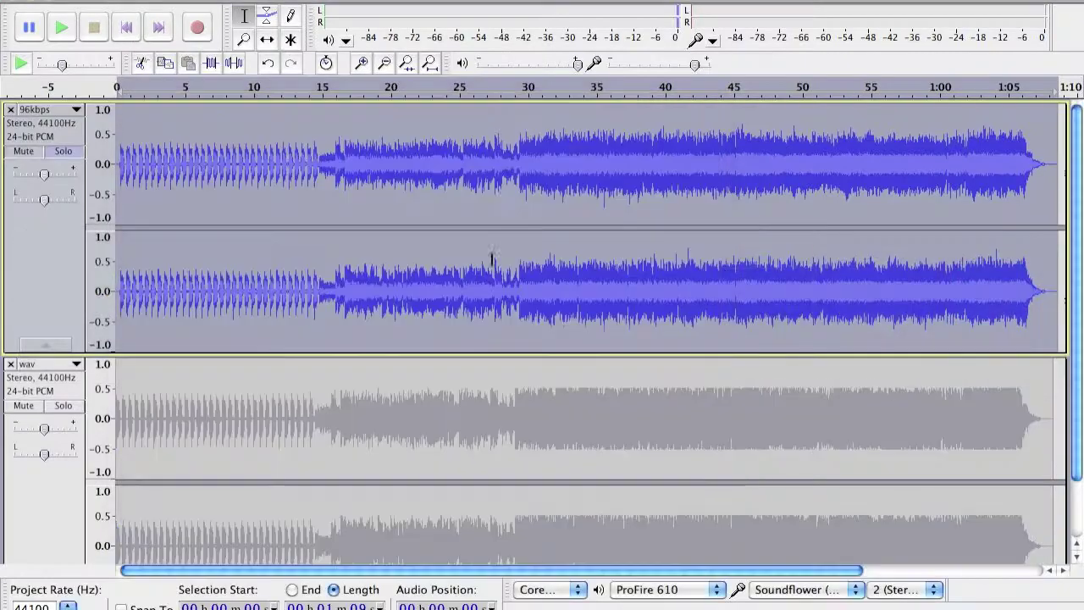
pyautogui.click(496, 258)
pyautogui.click(66, 151)
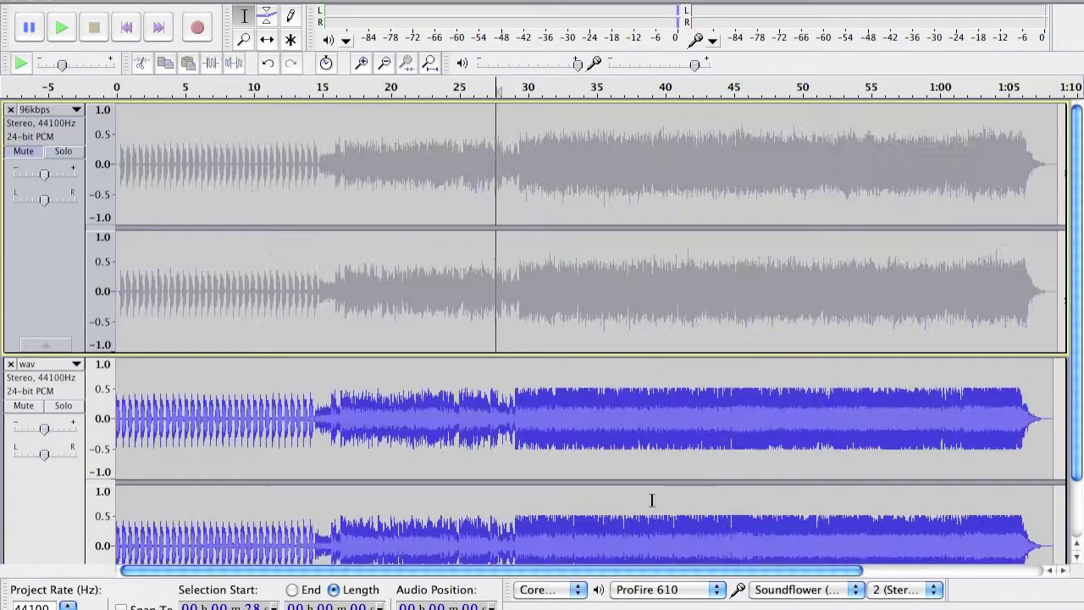
pyautogui.click(516, 394)
pyautogui.scroll(-1, 387, 406)
pyautogui.scroll(1, 100, 211)
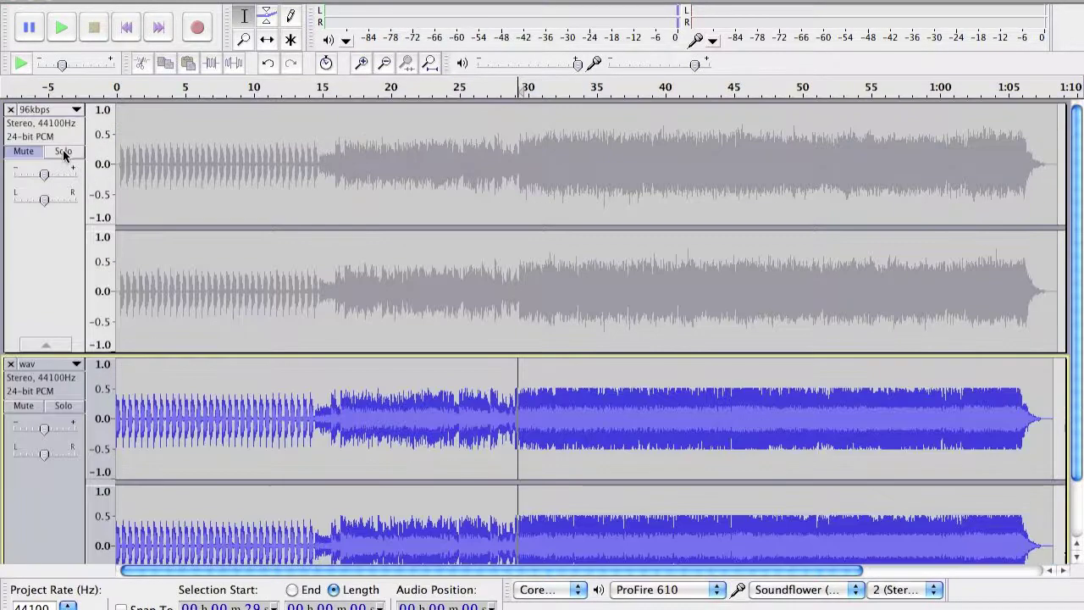
# Step: Play from the cursor and toggle solo on the 96kbps track several times to compare its sound with the wav, then stop playback
pyautogui.press('space')
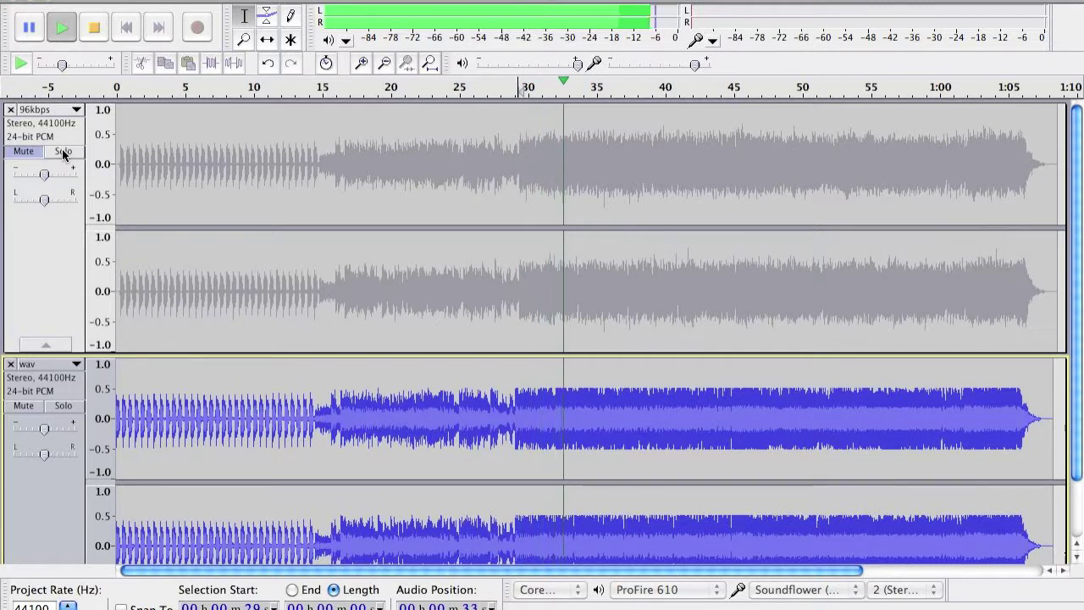
pyautogui.click(64, 152)
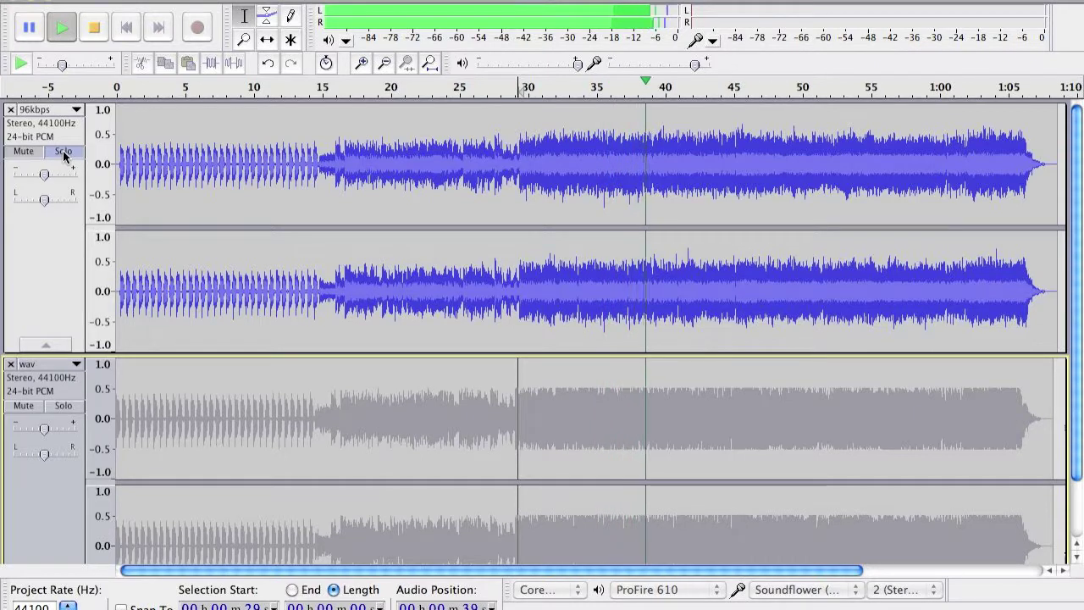
pyautogui.click(64, 152)
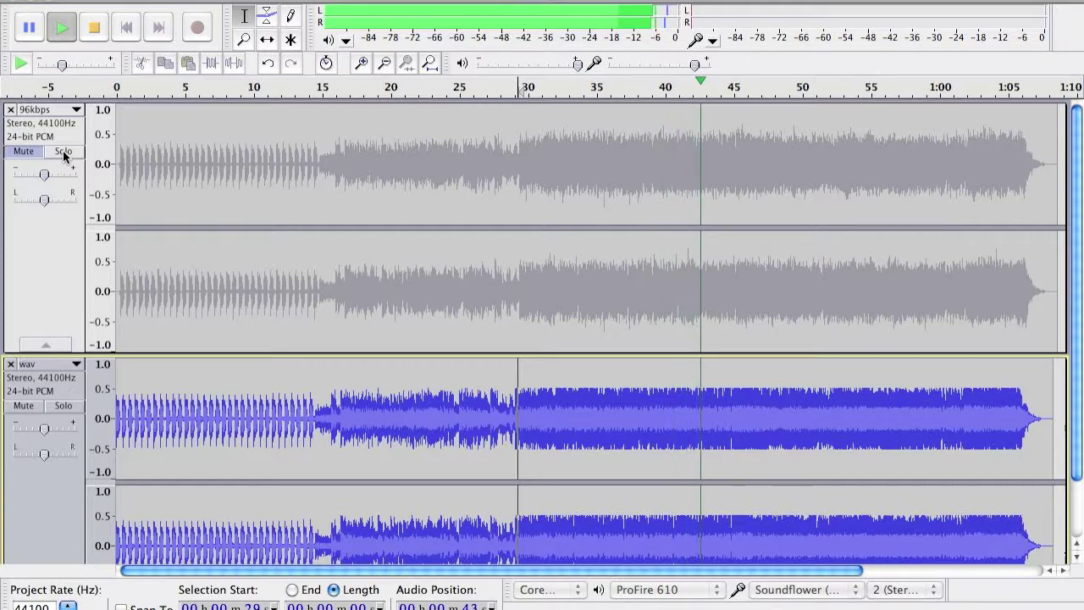
pyautogui.click(64, 153)
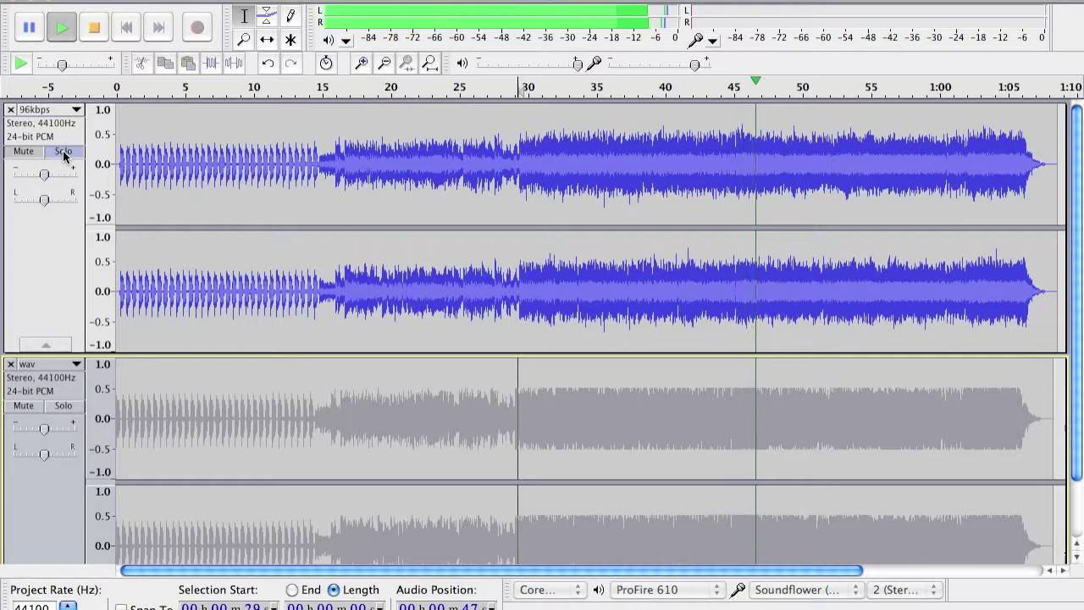
pyautogui.click(63, 153)
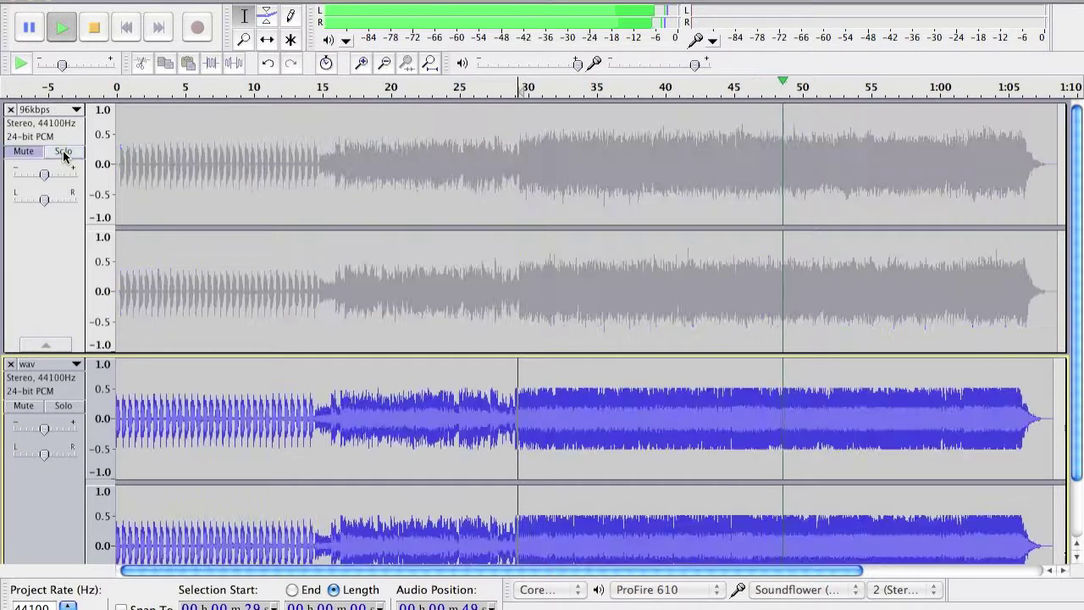
pyautogui.press('space')
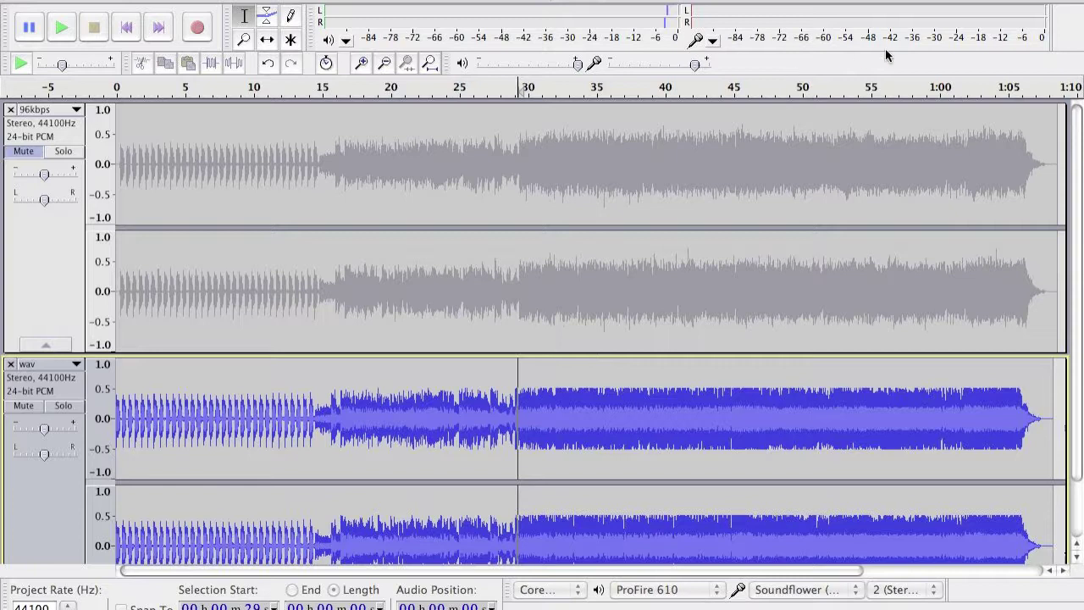
# Step: Recalculate 6-2.8 in Spotlight to get the headroom lost through the MP3 conversion
pyautogui.press('super+space')
pyautogui.write('6-2.8')
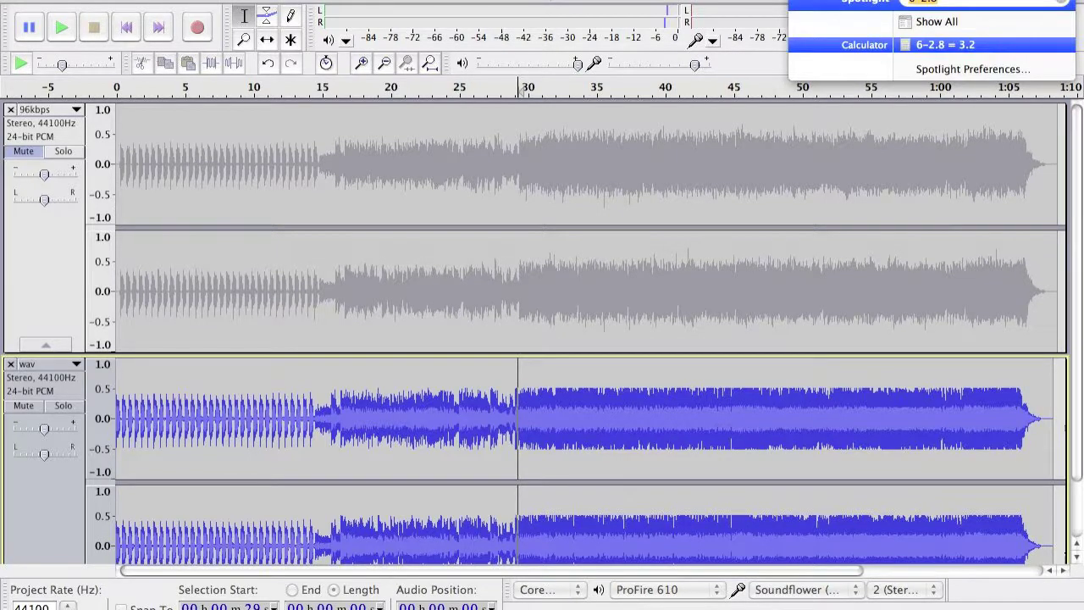
pyautogui.press('Escape')
# Step: Select the entire wav track and amplify it by 6.0 dB to a new peak amplitude of 0.0 dB
pyautogui.scroll(-2, 574, 416)
pyautogui.doubleClick(488, 339)
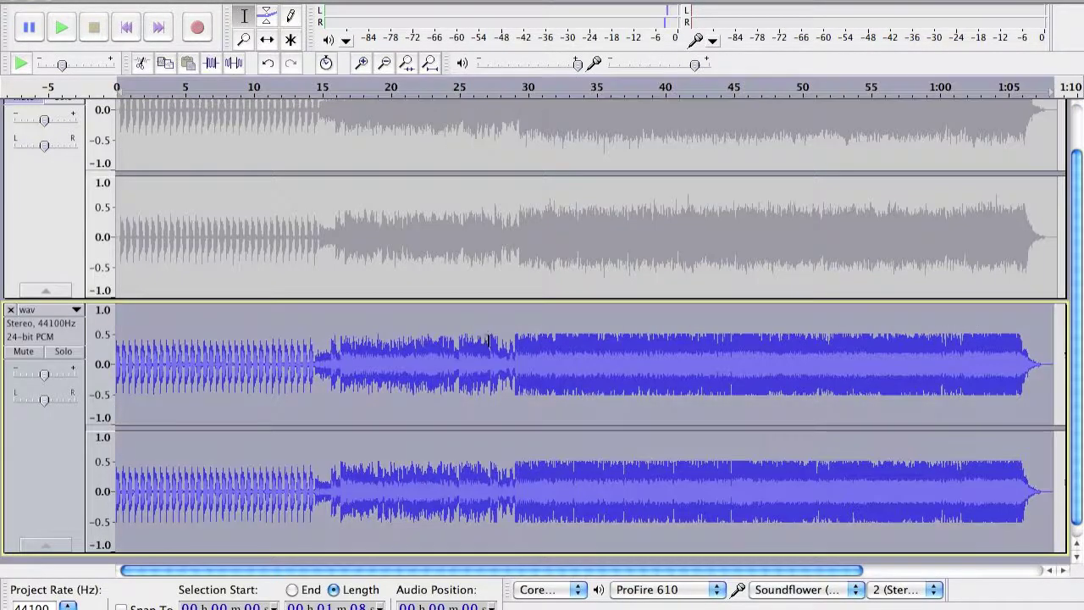
pyautogui.click(474, 2)
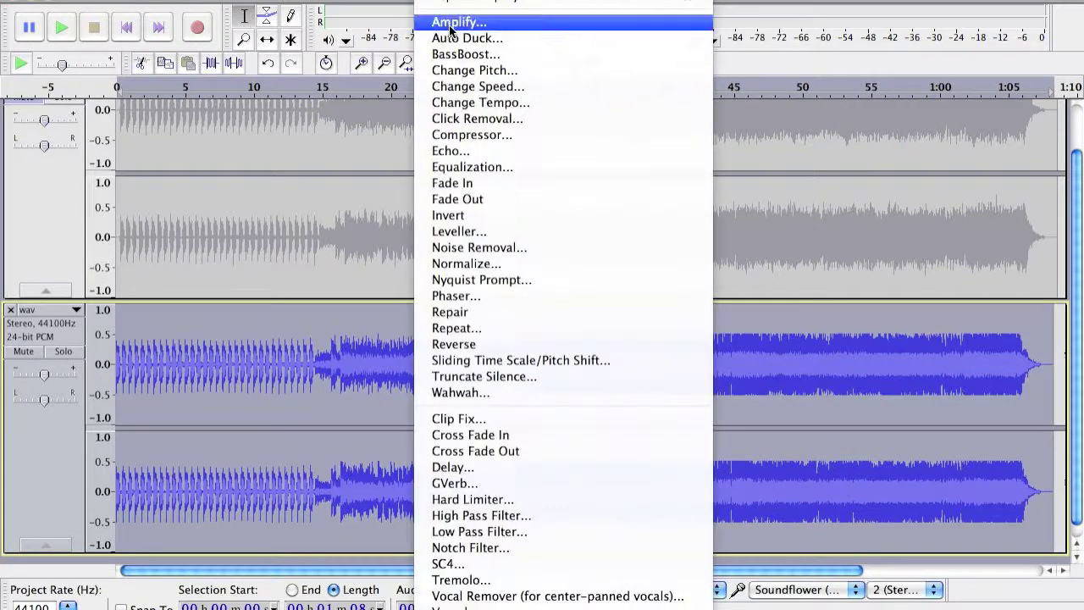
pyautogui.click(450, 29)
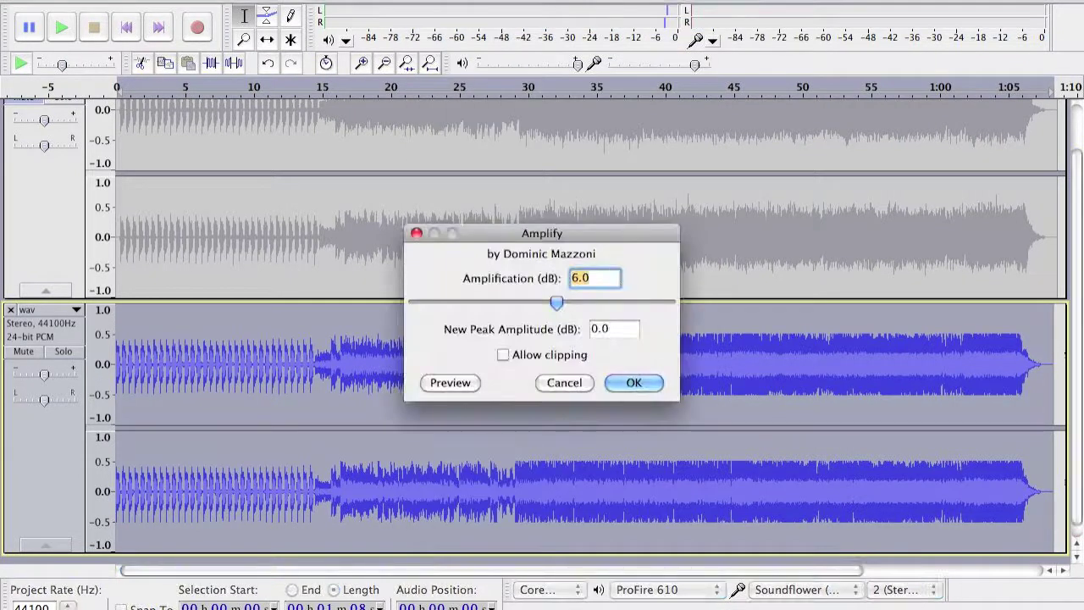
pyautogui.press('Return')
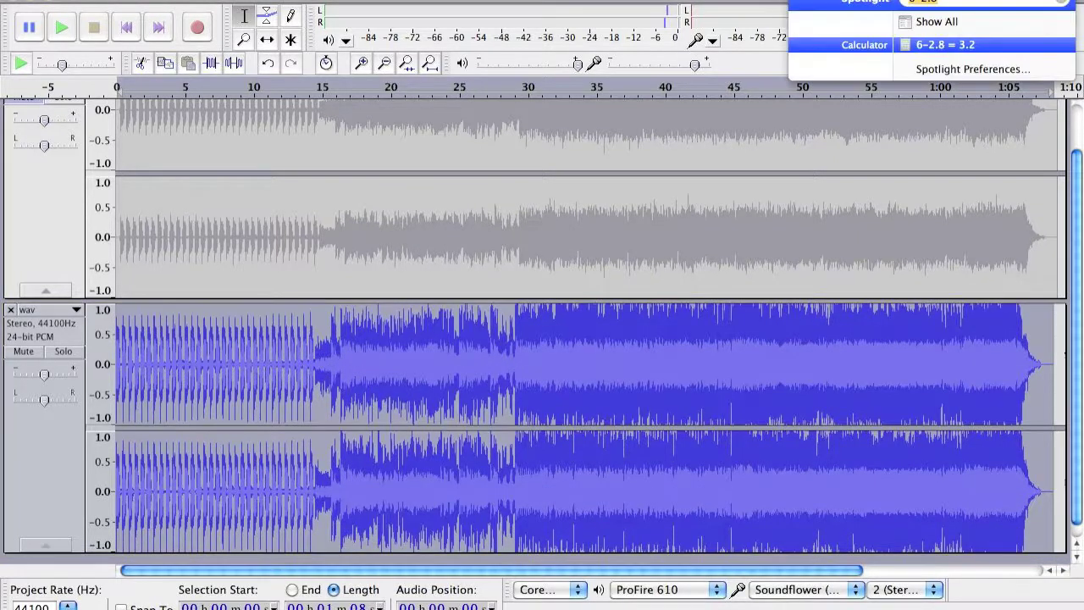
# Step: Amplify the wav track by a further 3.2 dB with clipping allowed
pyautogui.click(480, 0)
pyautogui.moveTo(432, 0)
pyautogui.click(462, 19)
pyautogui.press('super+a')
pyautogui.write('3.2')
pyautogui.click(575, 362)
pyautogui.click(636, 382)
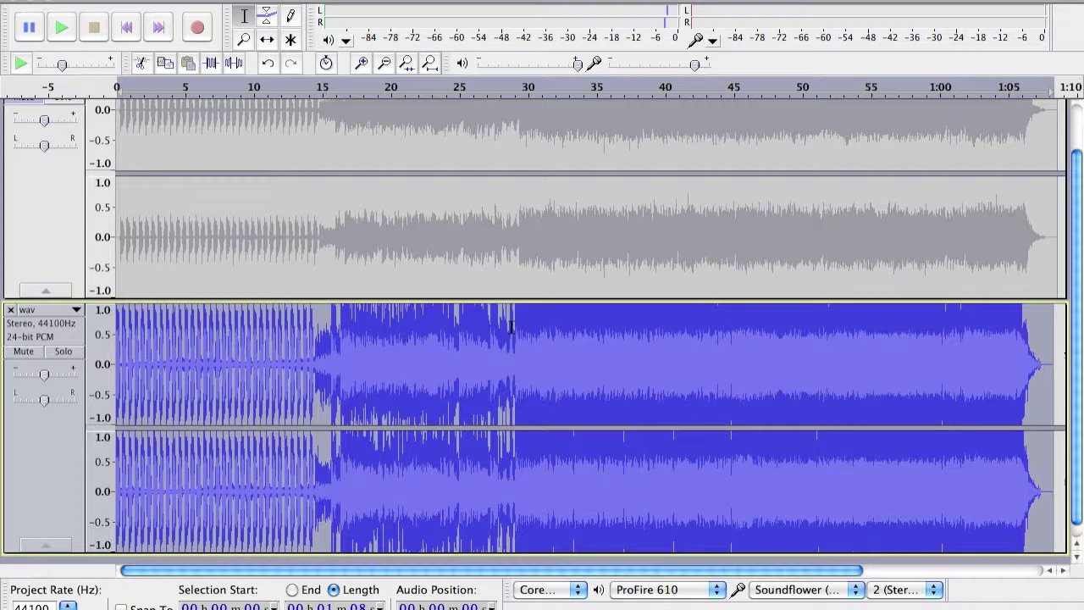
# Step: Play the amplified wav track from about 29 s to listen for clipping, then stop playback
pyautogui.click(516, 323)
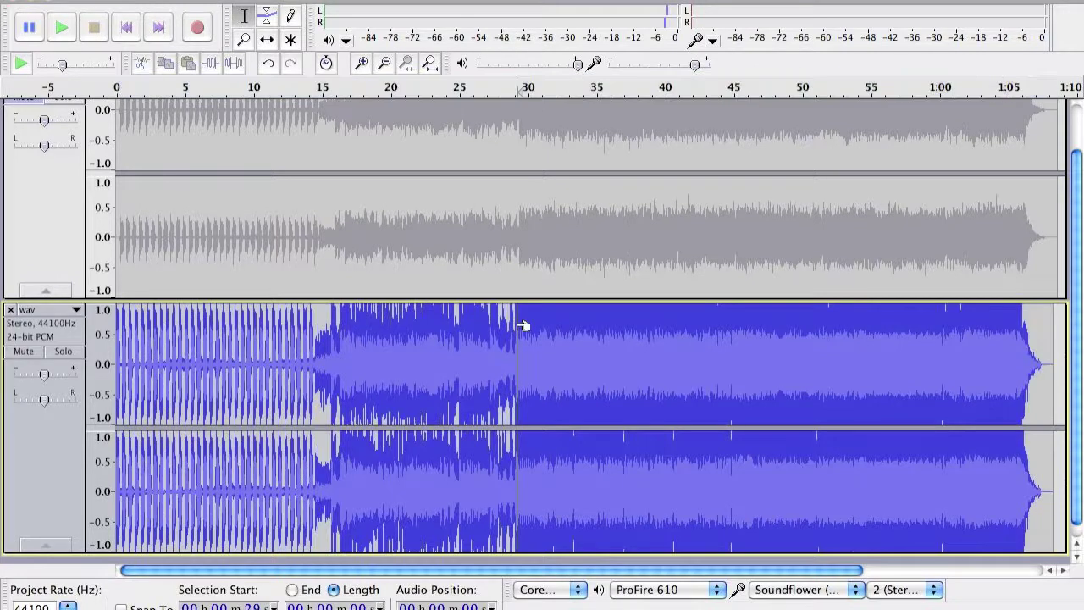
pyautogui.press('space')
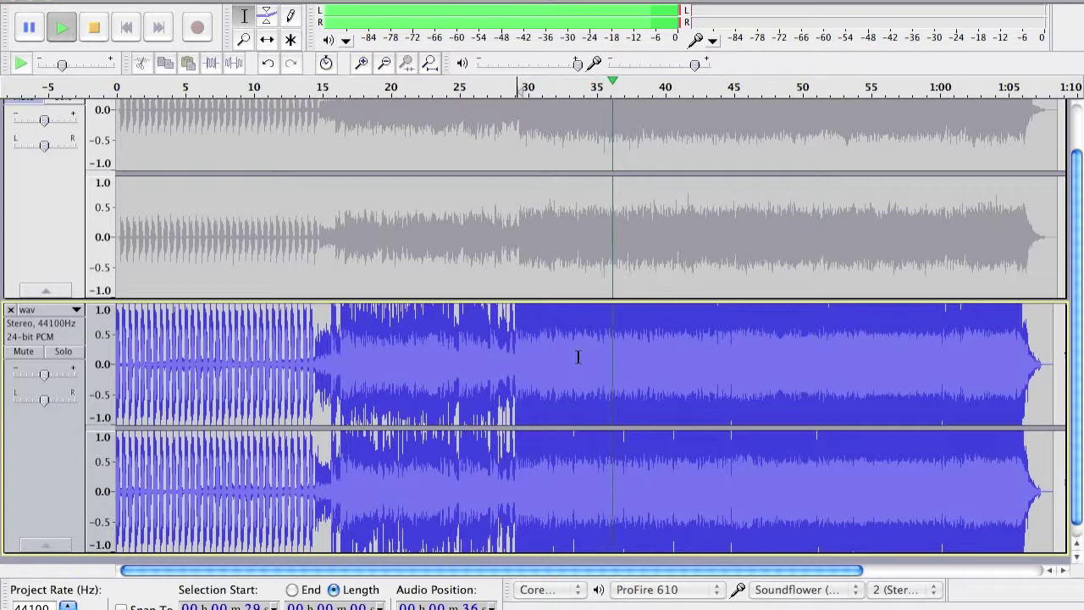
pyautogui.press('space')
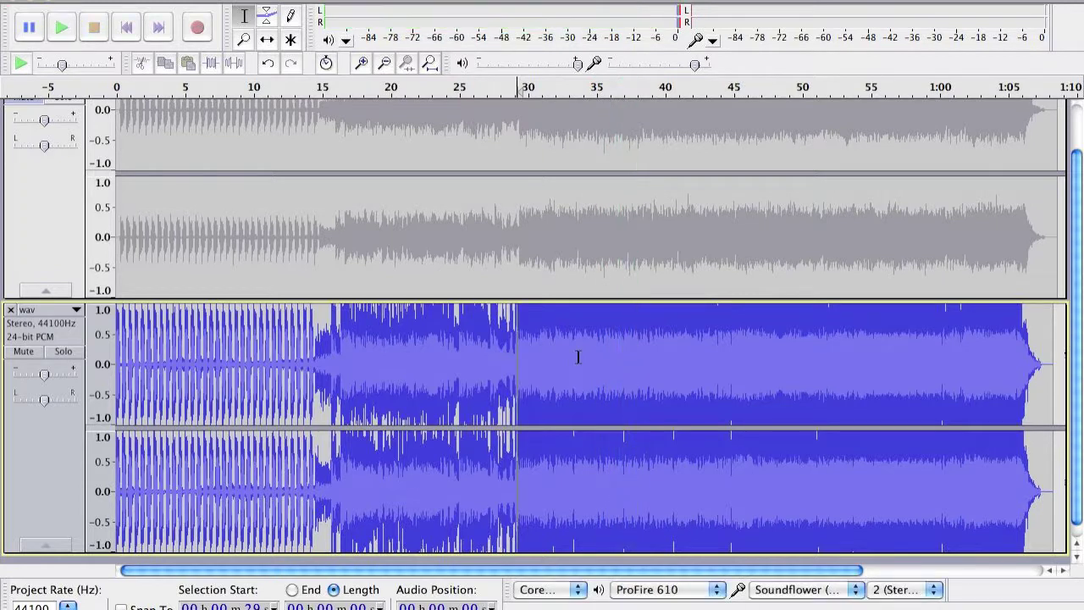